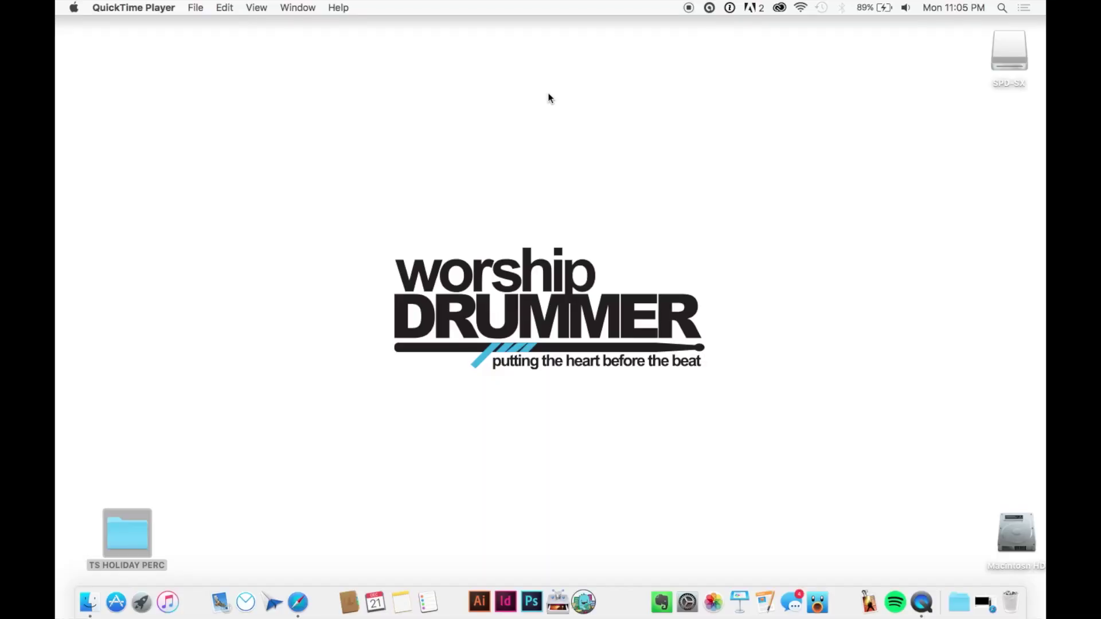
# Step: Search Spotlight for 'spd' and launch SPD-SX Wave Manager from the Top Hit
pyautogui.press('super+space')
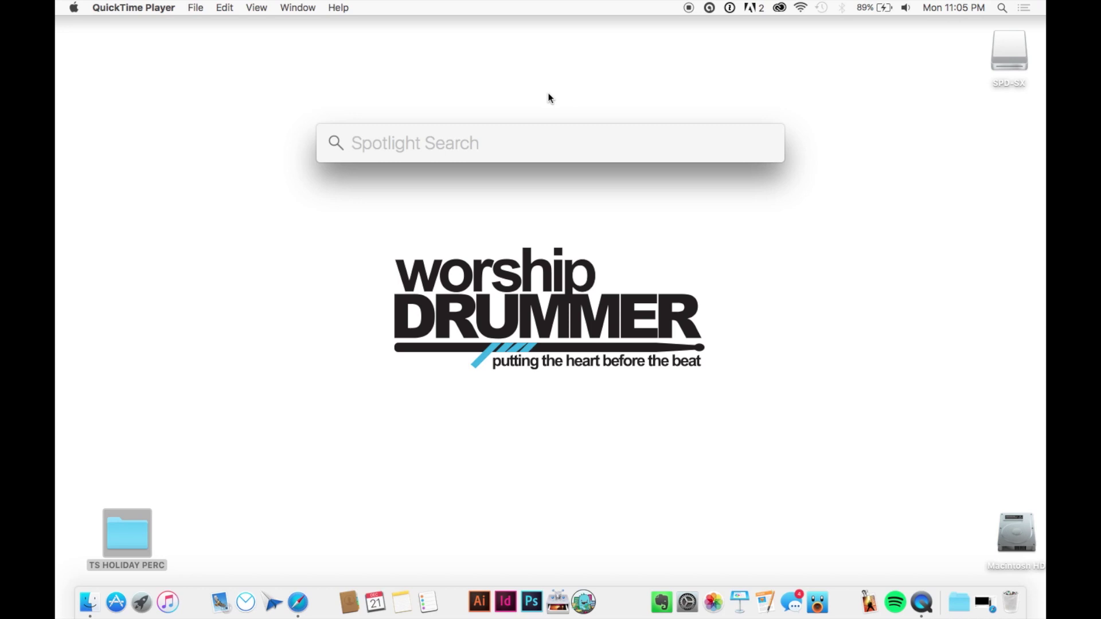
pyautogui.write('spd')
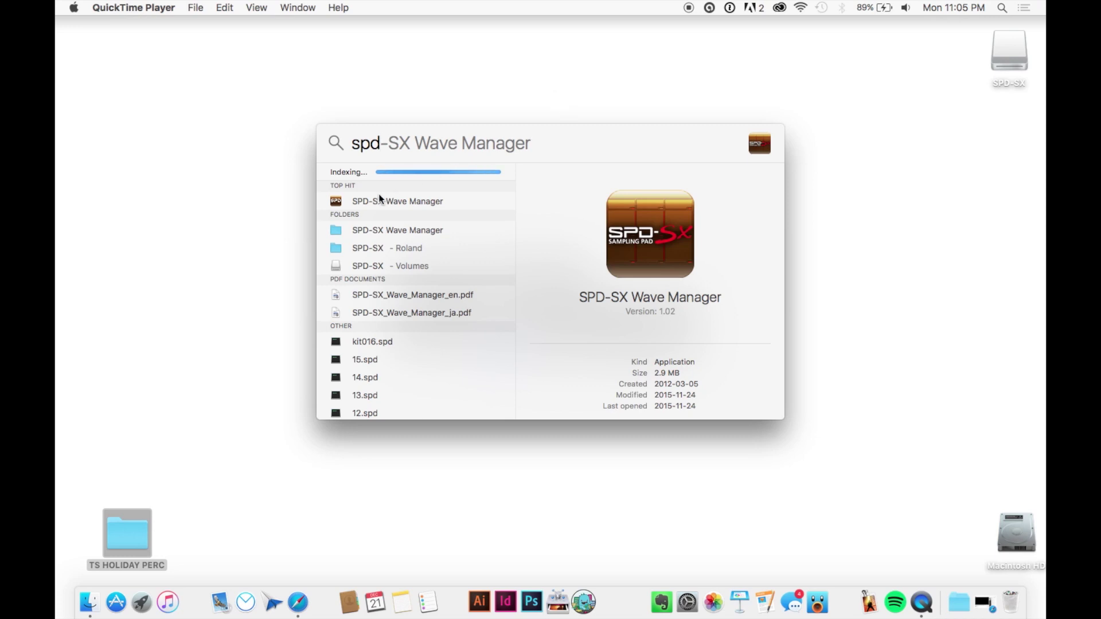
pyautogui.click(380, 201)
# Step: Choose SPD-SX as the storage device and confirm, loading the wave list and kit 17 pads
pyautogui.doubleClick(378, 201)
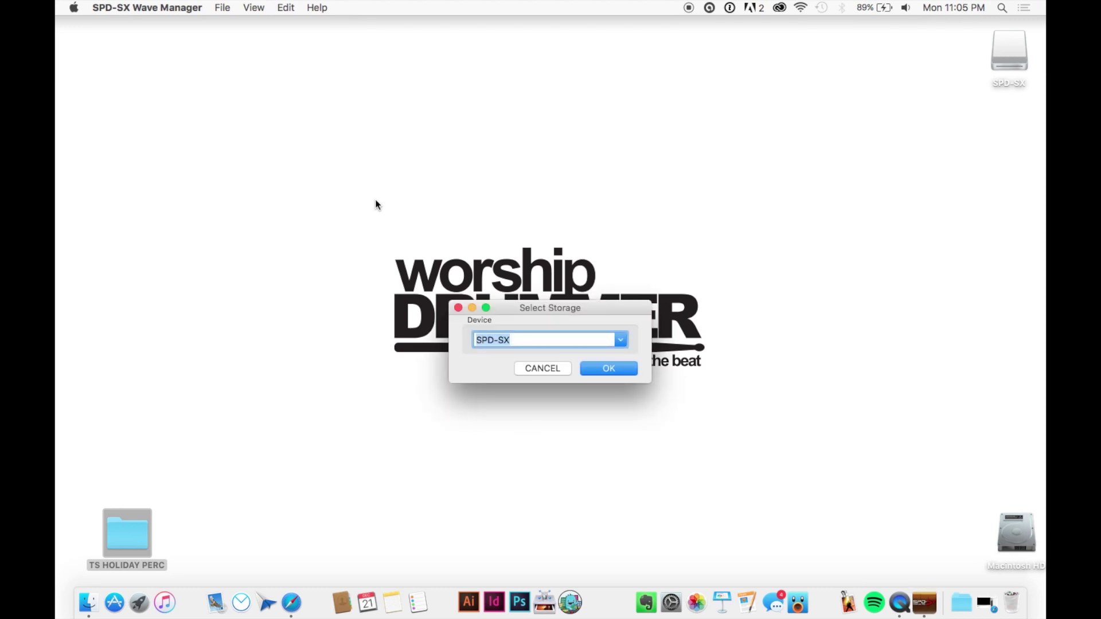
pyautogui.click(620, 342)
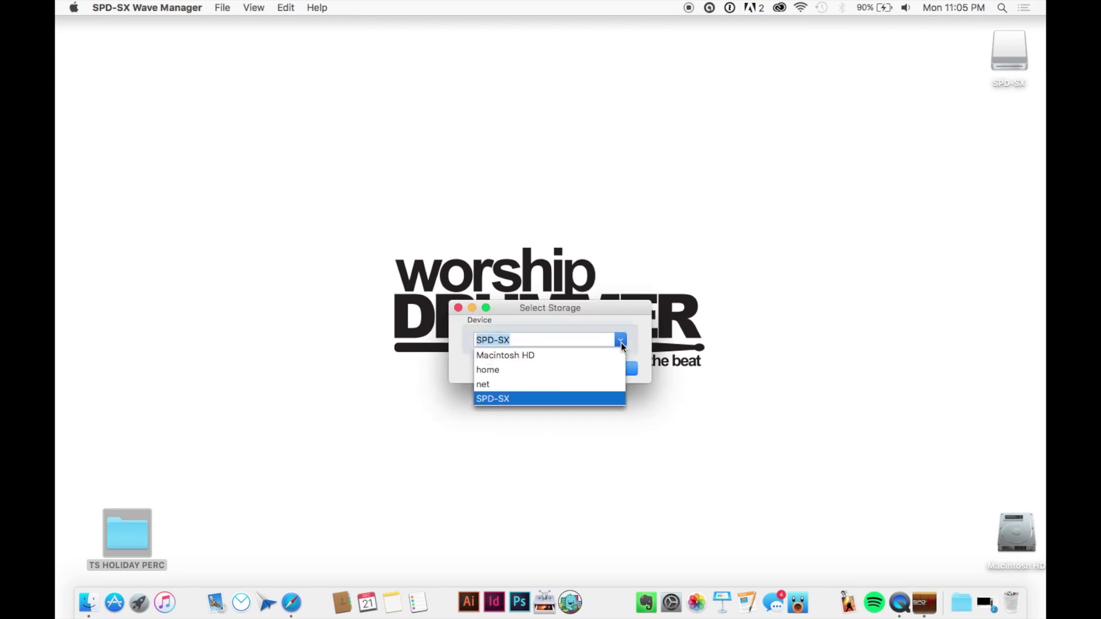
pyautogui.click(513, 398)
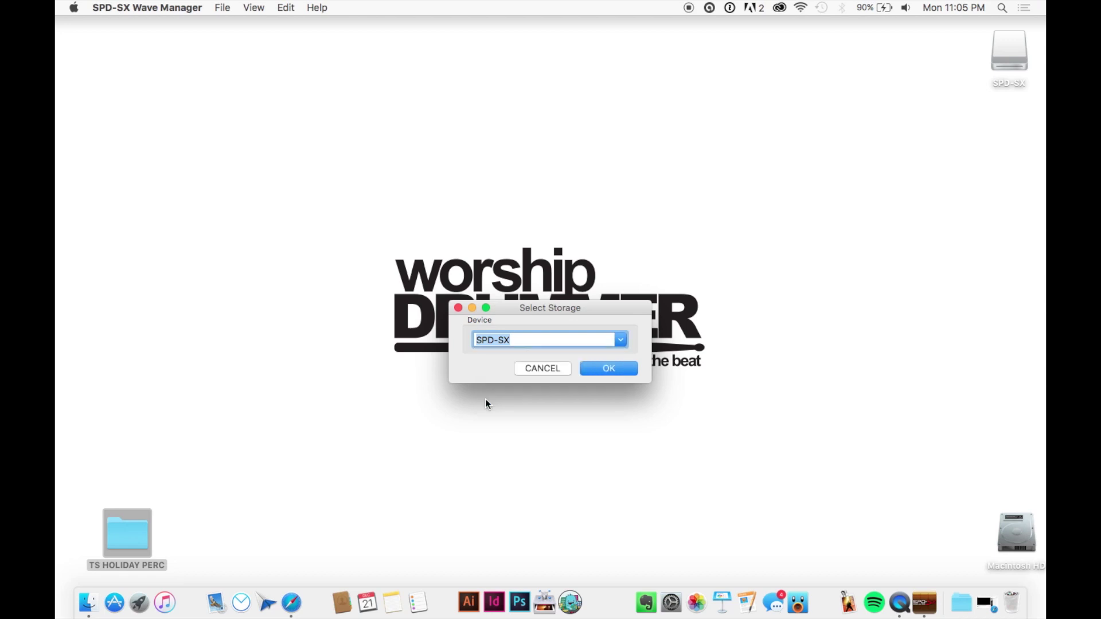
pyautogui.click(614, 367)
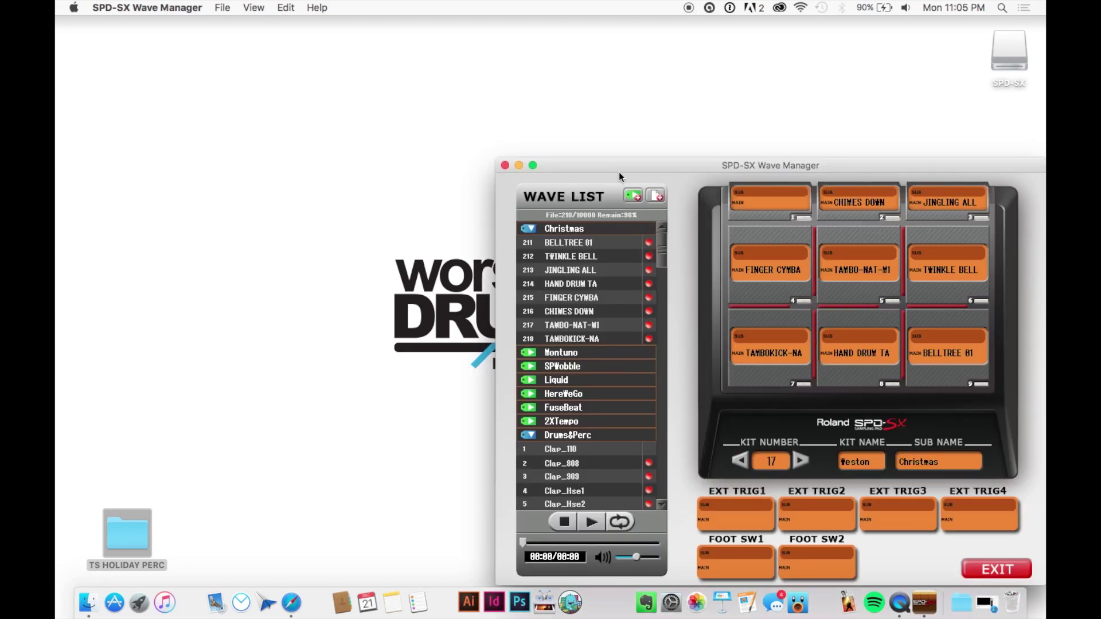
# Step: Move the window left and step through kits with the Kit Number arrows, ending on kit 18 'WD Tut'
pyautogui.moveTo(617, 171); pyautogui.dragTo(307, 83)
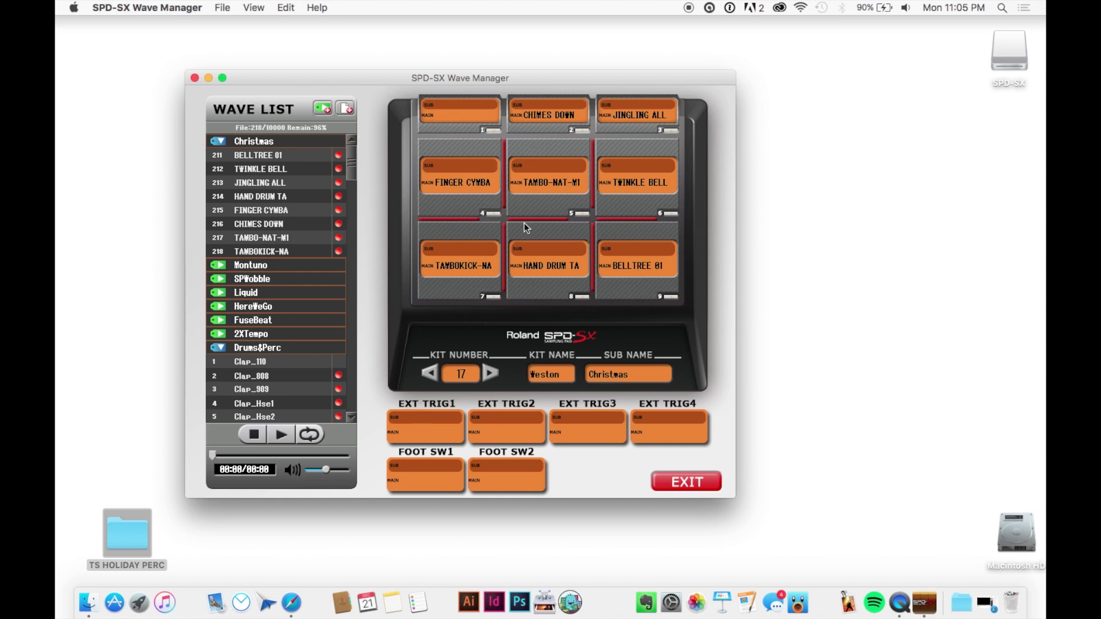
pyautogui.click(491, 375)
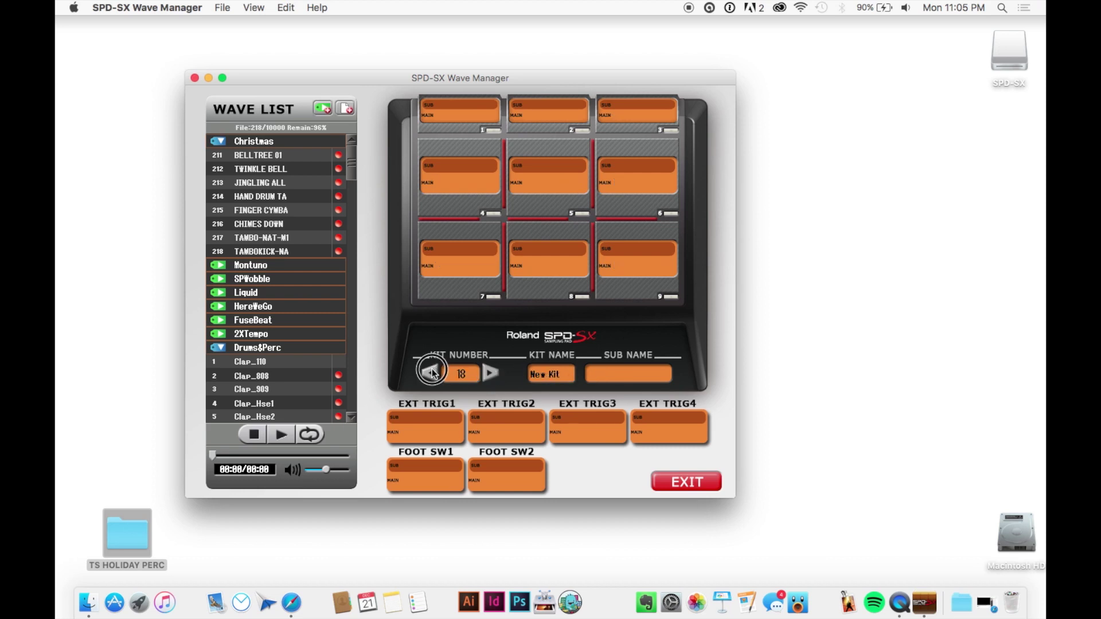
pyautogui.click(431, 373)
pyautogui.click(432, 373)
pyautogui.click(491, 374)
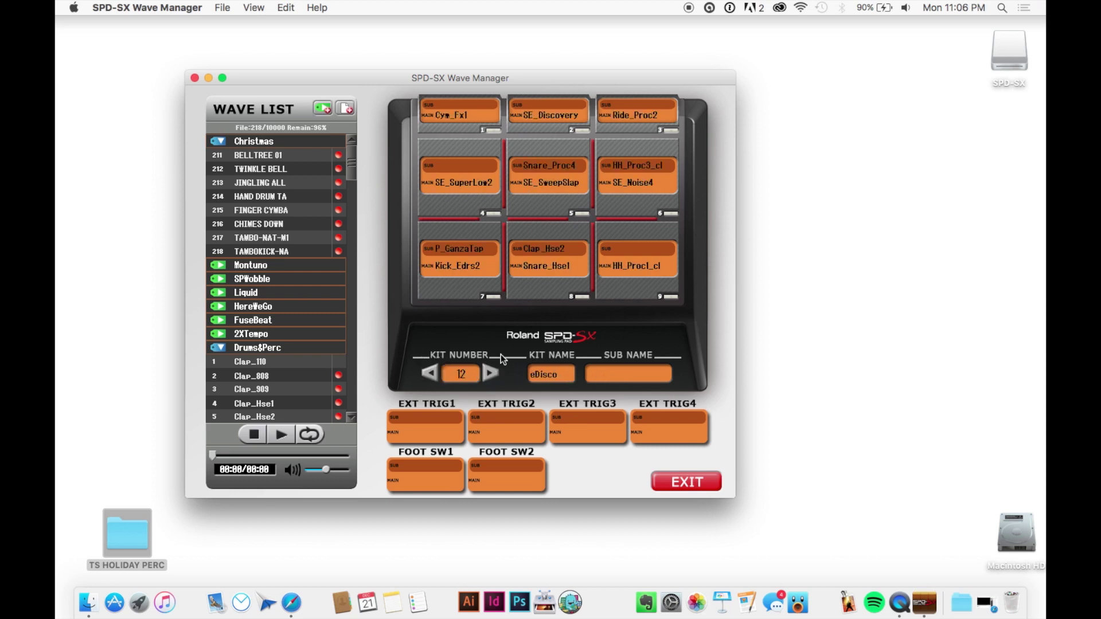
pyautogui.click(491, 373)
pyautogui.click(490, 374)
pyautogui.click(490, 373)
pyautogui.click(491, 374)
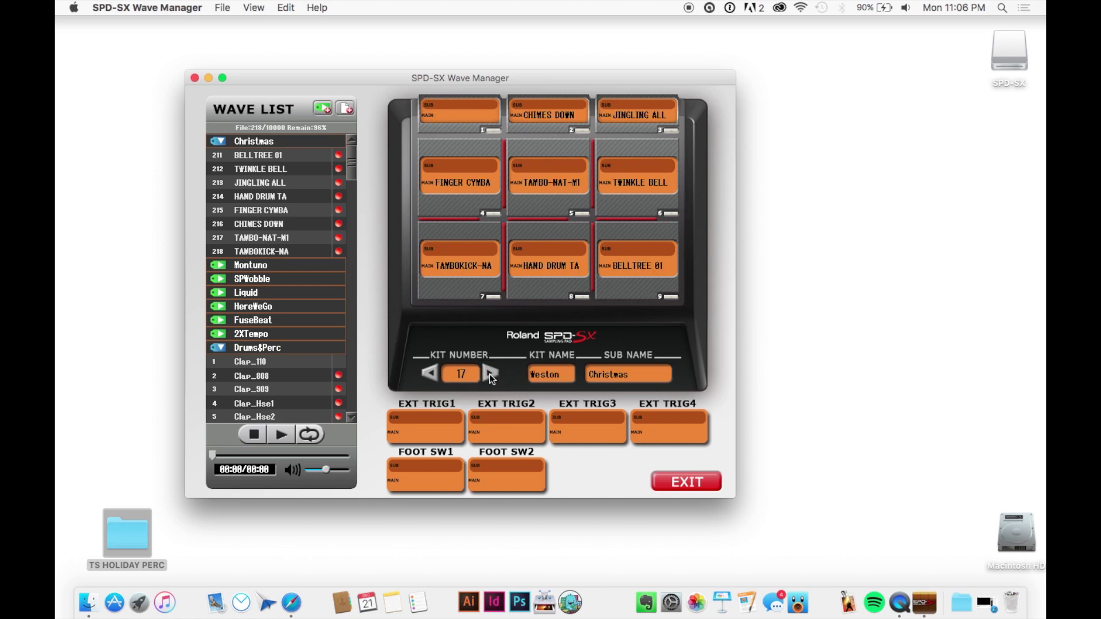
pyautogui.click(491, 373)
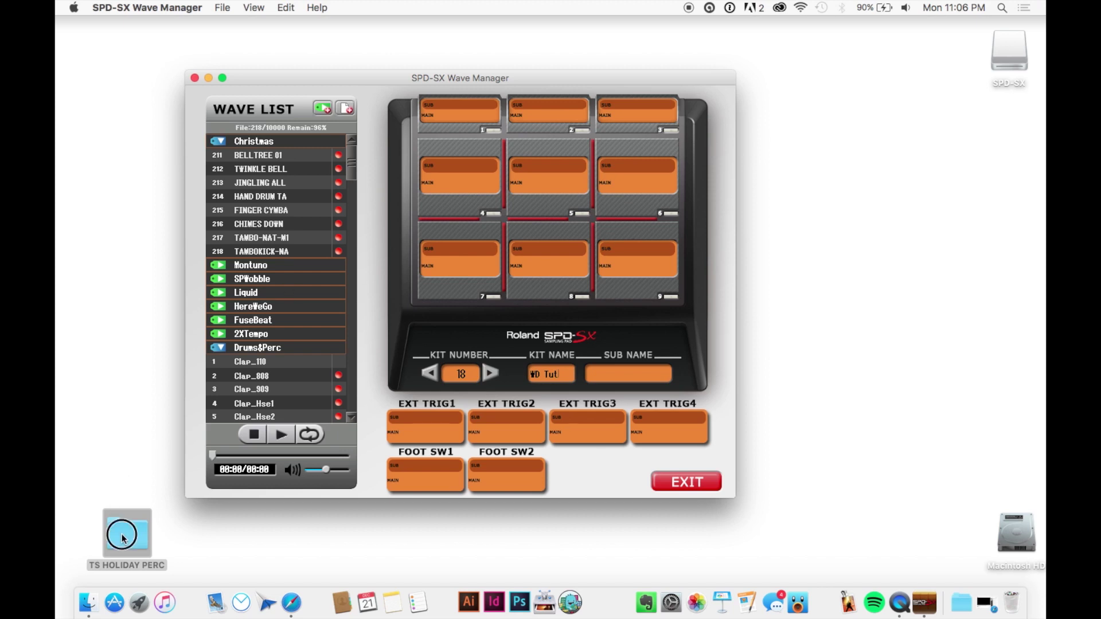
# Step: Open the TS HOLIDAY PERC folder and browse into CHIMES and CYMBALS > JINGLE BELLS
pyautogui.moveTo(123, 538); pyautogui.dragTo(105, 511)
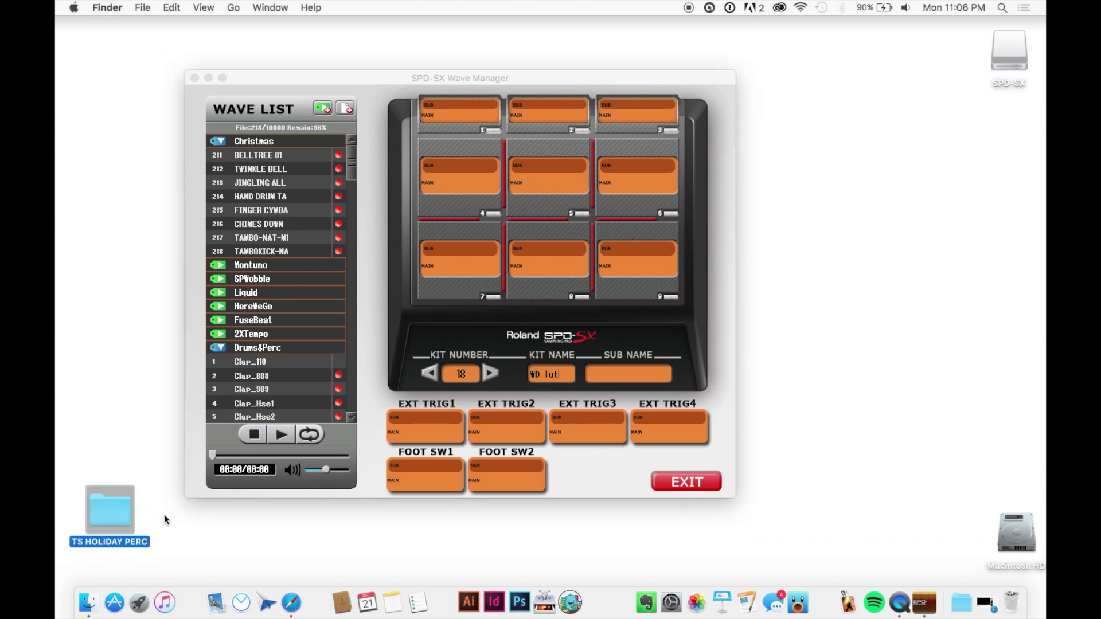
pyautogui.doubleClick(108, 511)
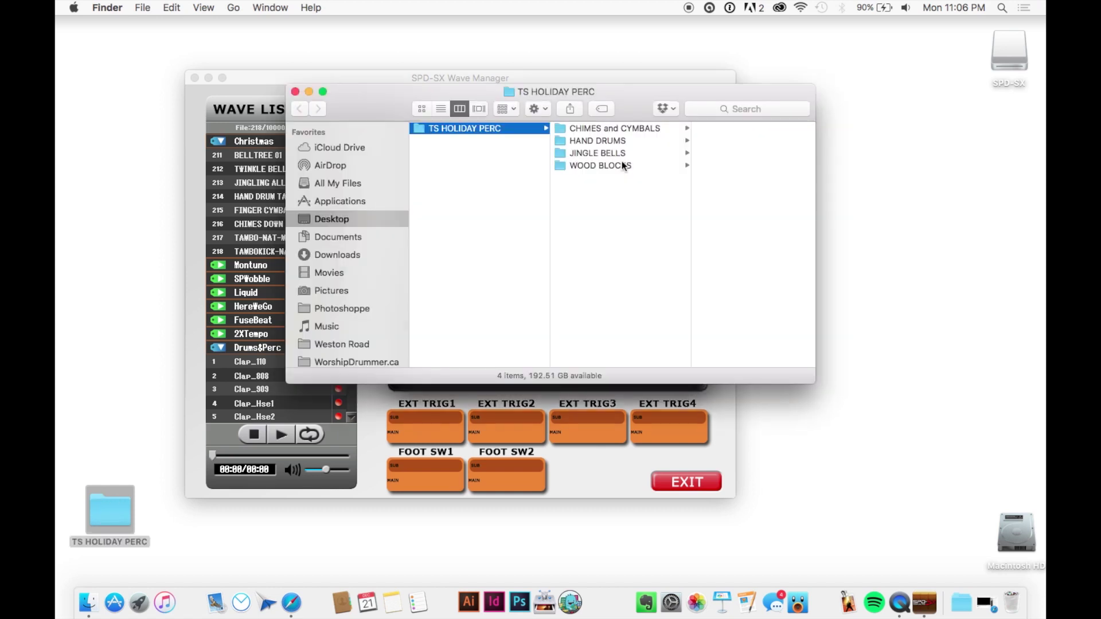
pyautogui.moveTo(638, 108); pyautogui.dragTo(748, 51)
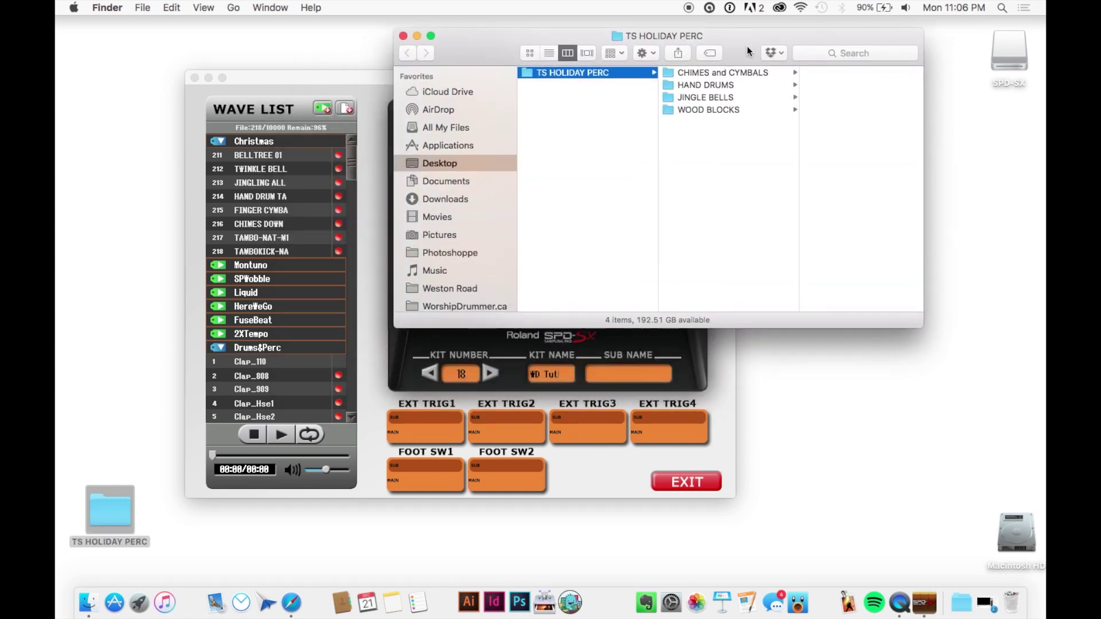
pyautogui.click(704, 76)
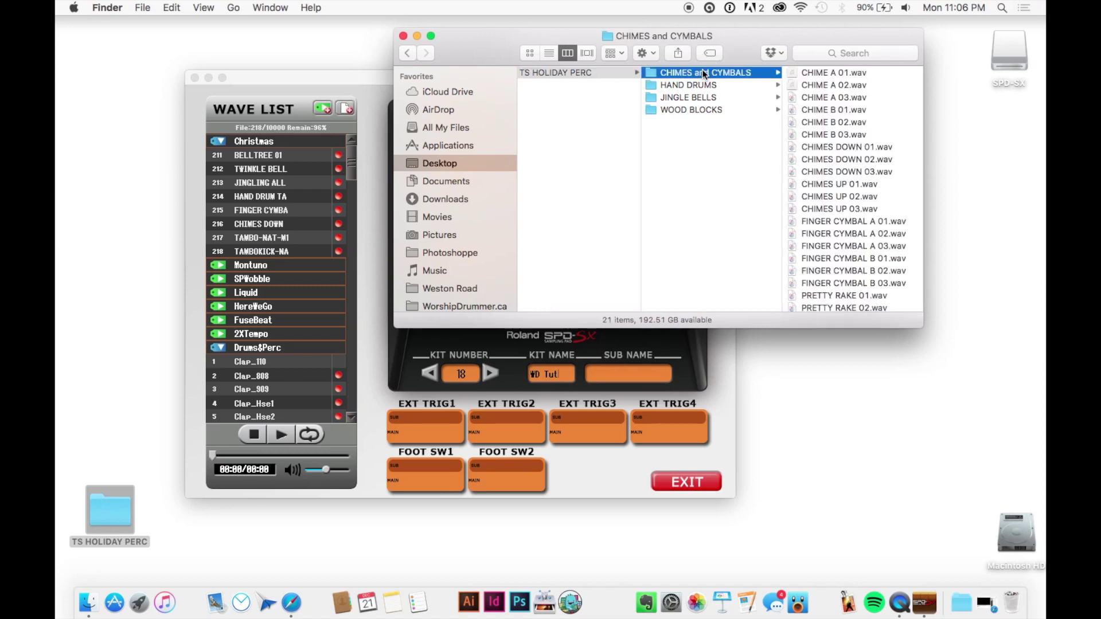
pyautogui.press('Down')
pyautogui.press('Down')
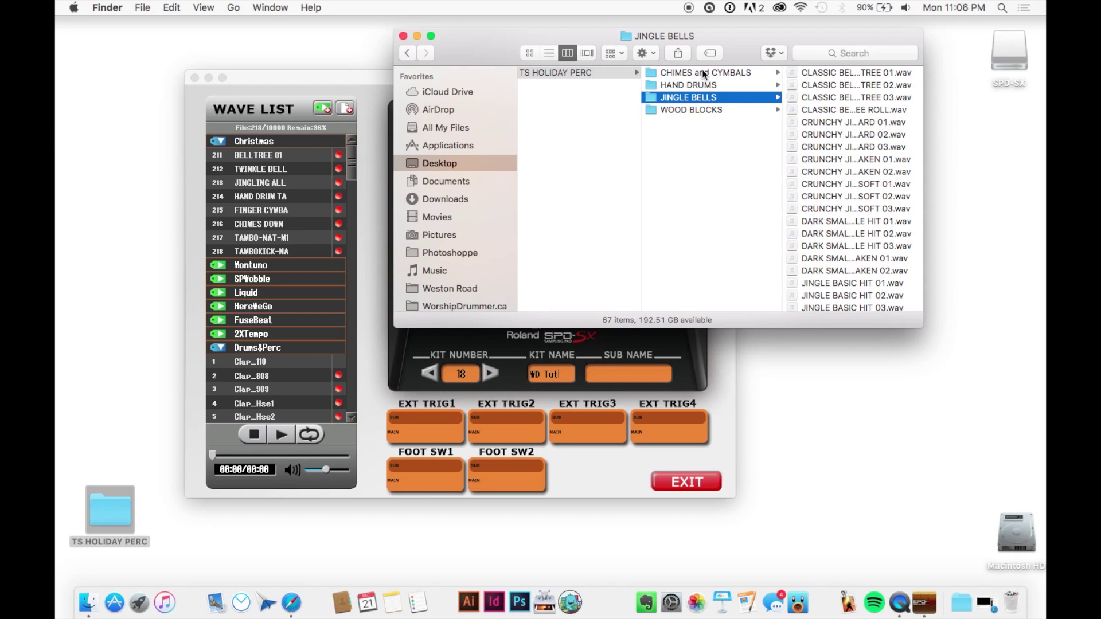
pyautogui.press('Right')
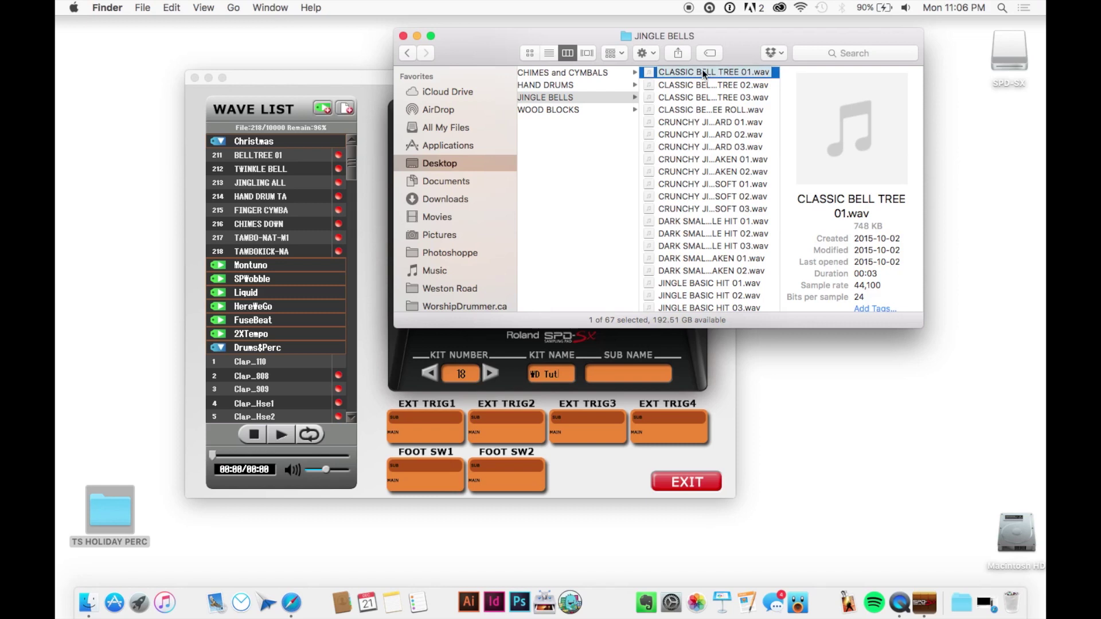
# Step: Preview CLASSIC BELL TREE 02, 03 and 01.wav with the volume raised, settling on 01
pyautogui.press('Down')
pyautogui.press('space')
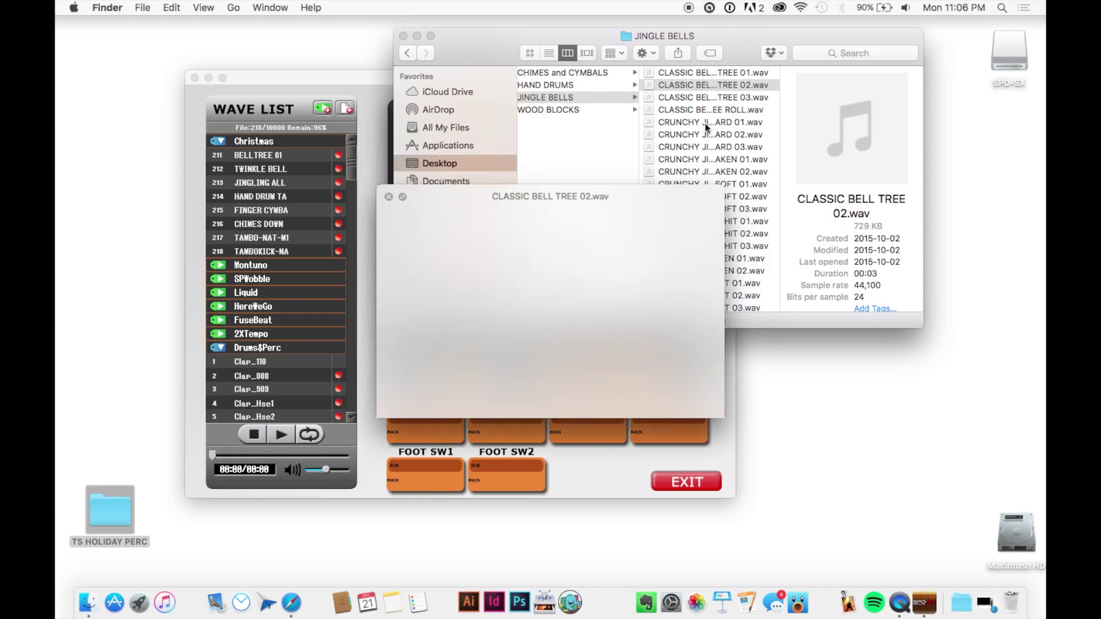
pyautogui.press('XF86AudioRaiseVolume')
pyautogui.press('XF86AudioRaiseVolume')
pyautogui.press('XF86AudioRaiseVolume')
pyautogui.press('XF86AudioRaiseVolume')
pyautogui.press('XF86AudioRaiseVolume')
pyautogui.press('XF86AudioRaiseVolume')
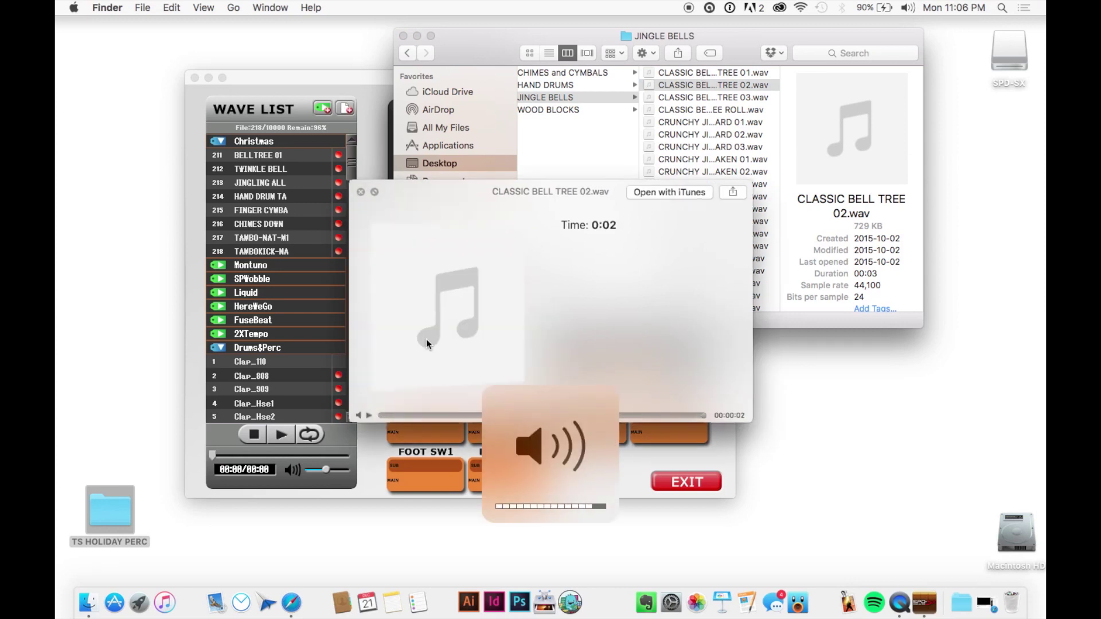
pyautogui.press('space')
pyautogui.press('space')
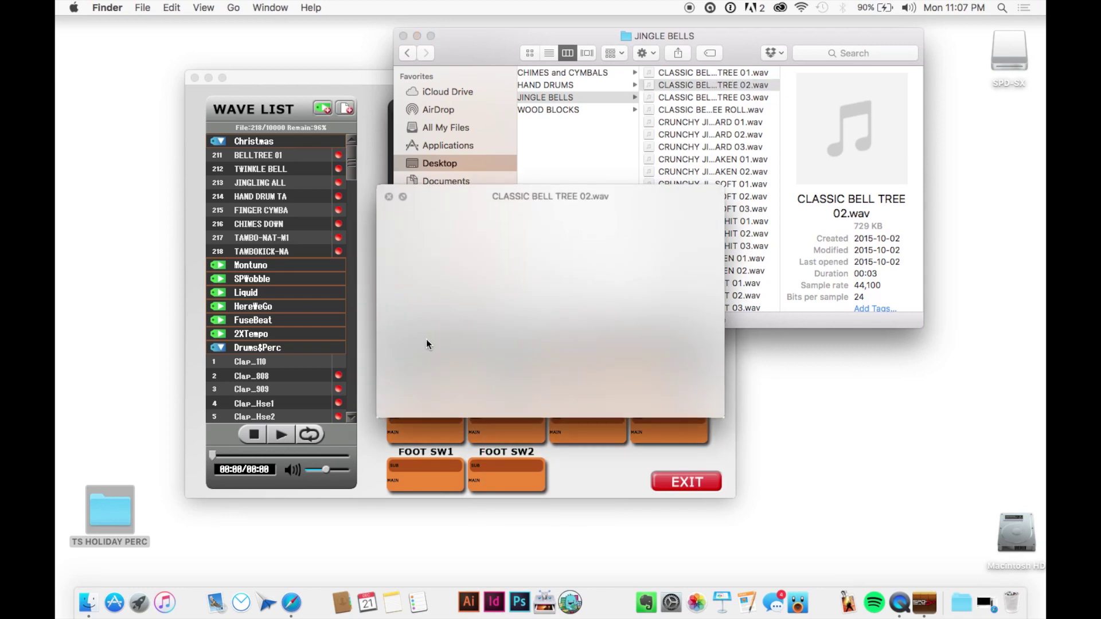
pyautogui.press('Down')
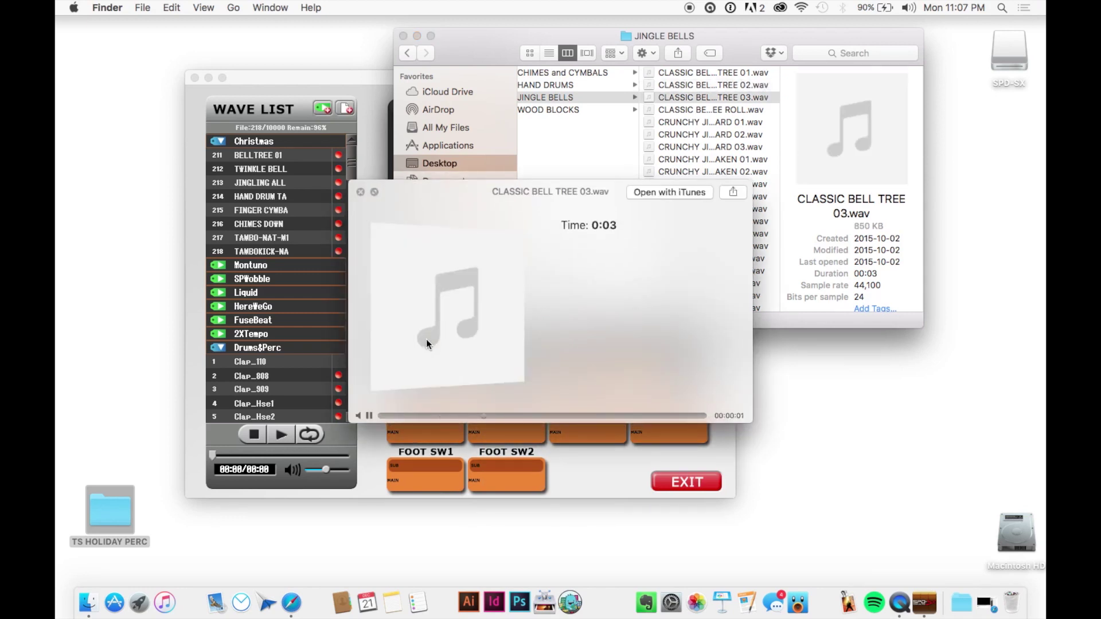
pyautogui.press('Up')
pyautogui.press('Up')
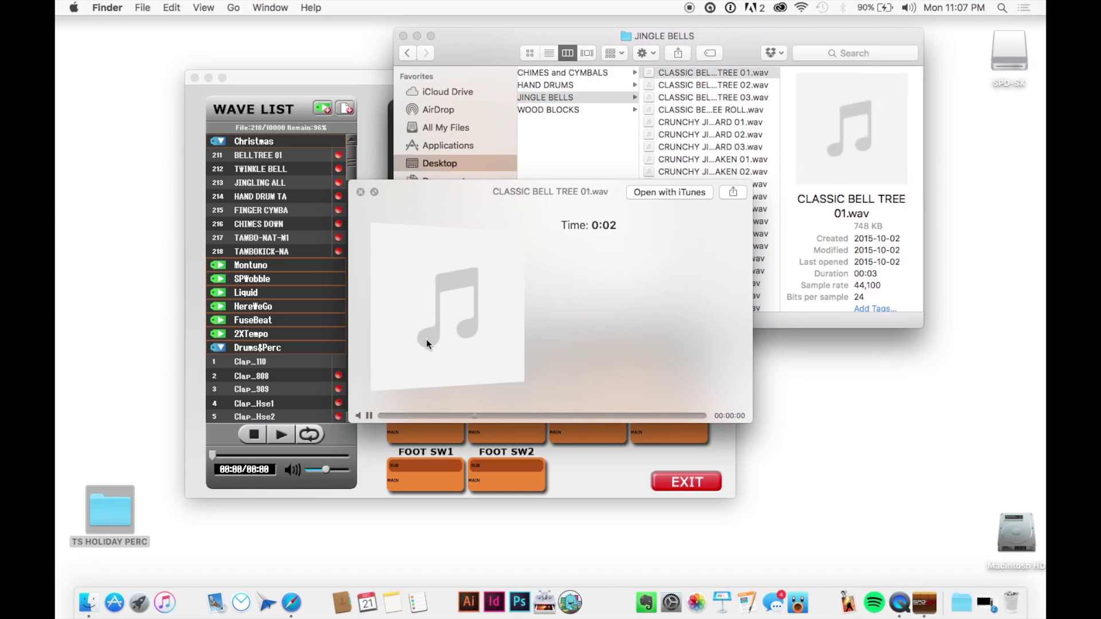
pyautogui.press('space')
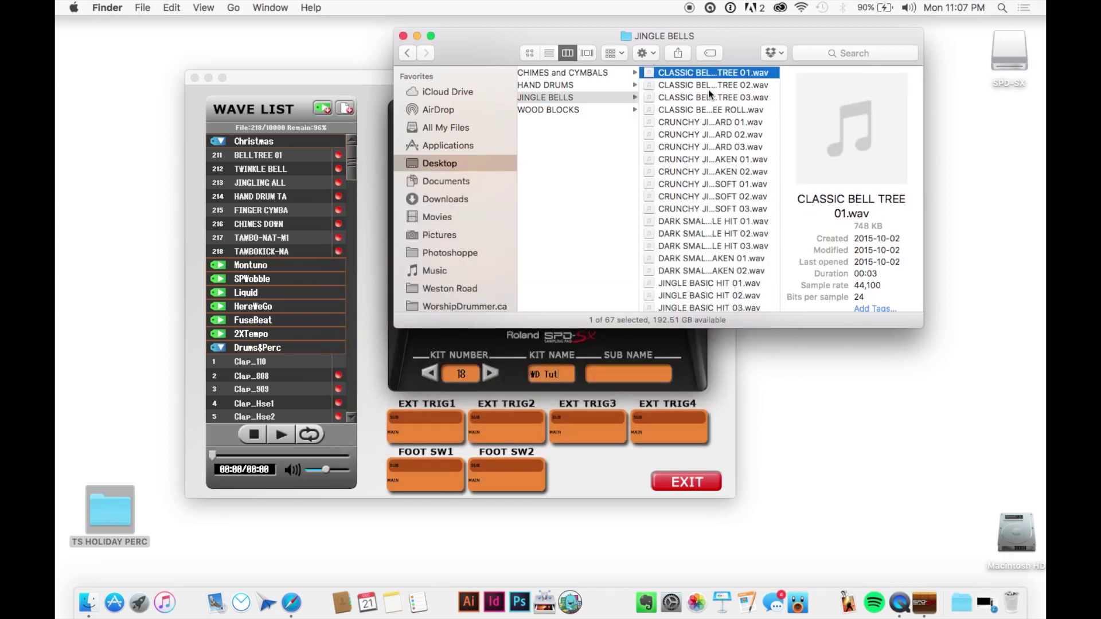
pyautogui.click(877, 394)
# Step: Paste CLASSIC BELL TREE 01.wav on the desktop, then preview DEEP TOM TAMBO 02.wav in HAND DRUMS and drag it there
pyautogui.press('super+v')
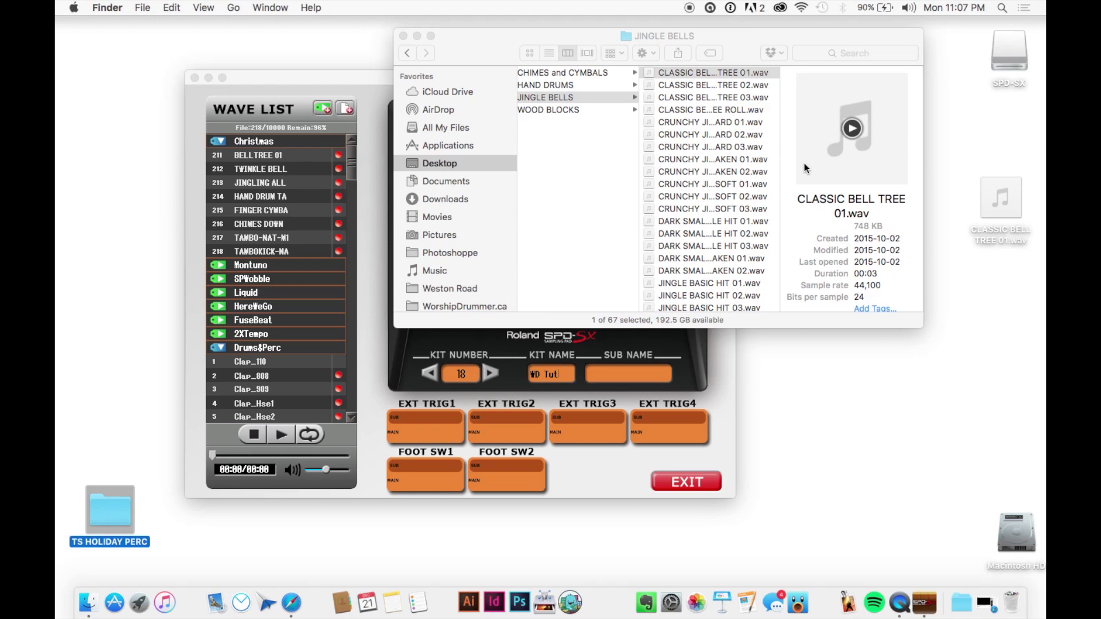
pyautogui.click(545, 73)
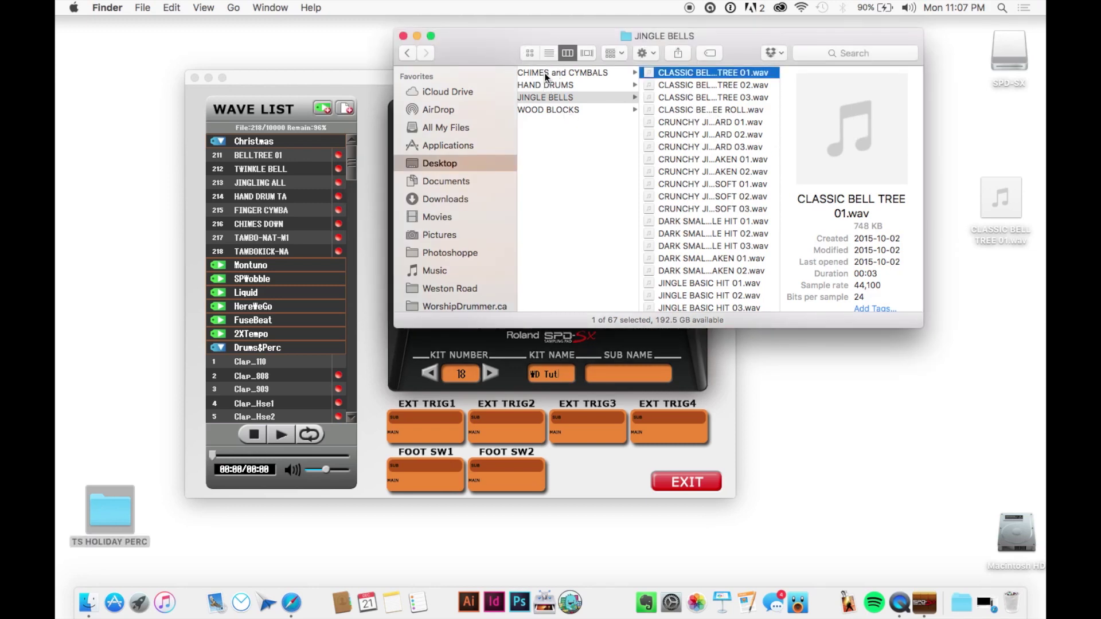
pyautogui.click(571, 86)
pyautogui.click(704, 85)
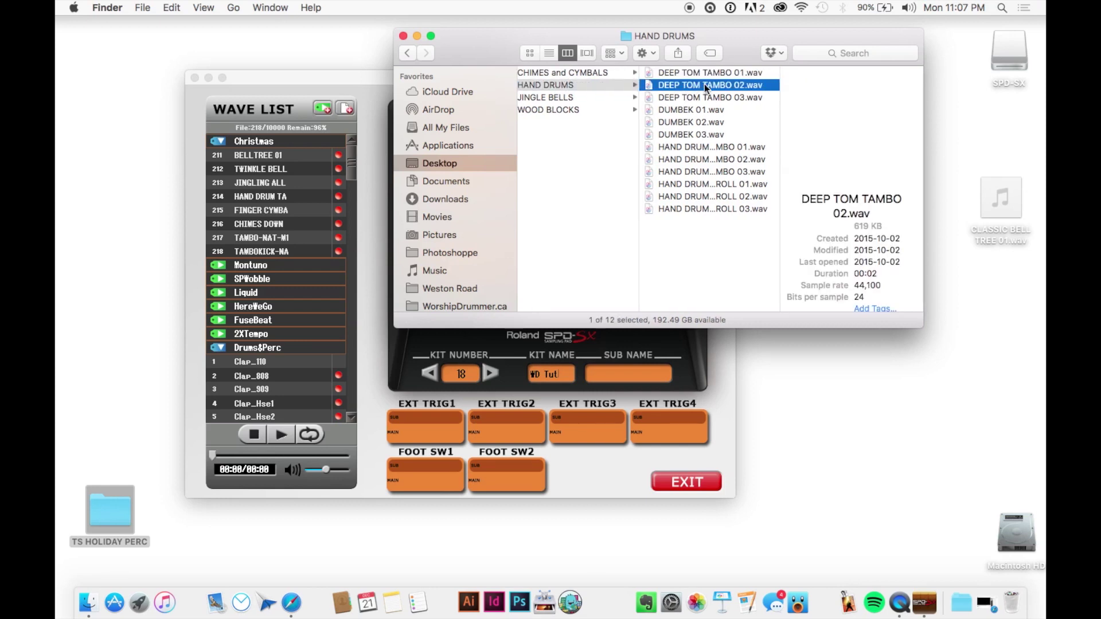
pyautogui.press('space')
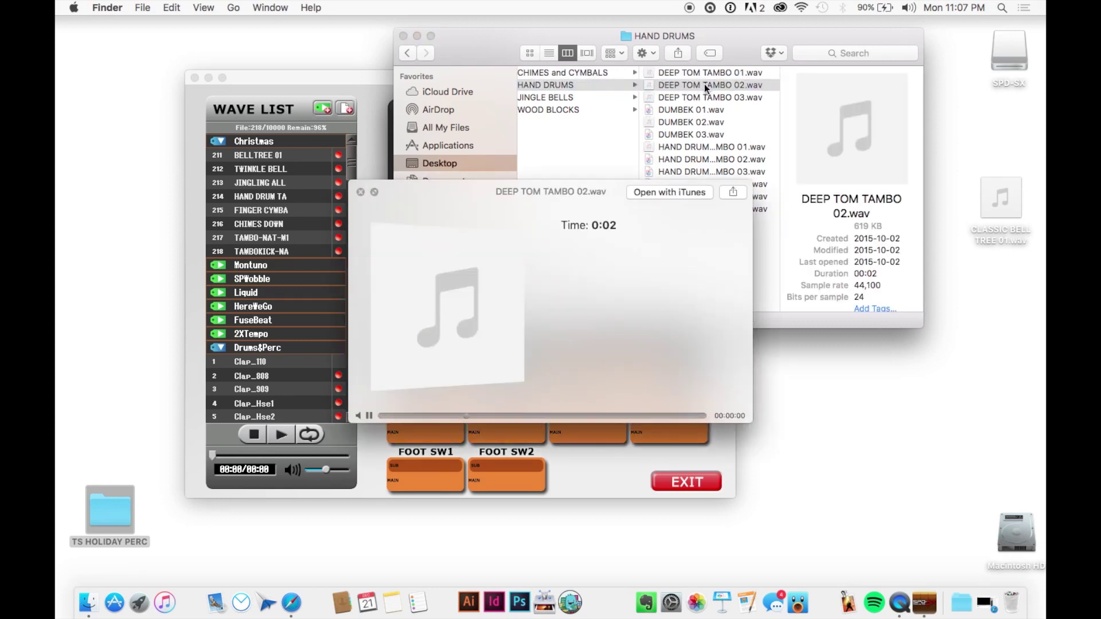
pyautogui.press('space')
pyautogui.moveTo(705, 86)
pyautogui.mouseDown()
pyautogui.moveTo(990, 270)
pyautogui.moveTo(988, 238)
pyautogui.moveTo(739, 120)
pyautogui.moveTo(713, 95)
pyautogui.mouseUp()
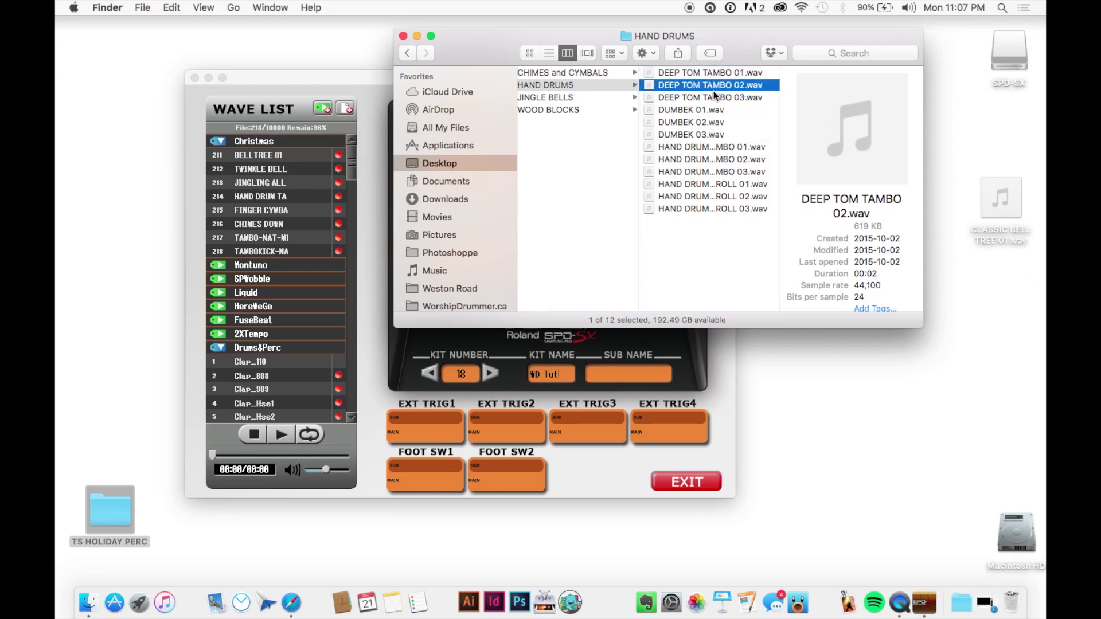
pyautogui.click(1003, 329)
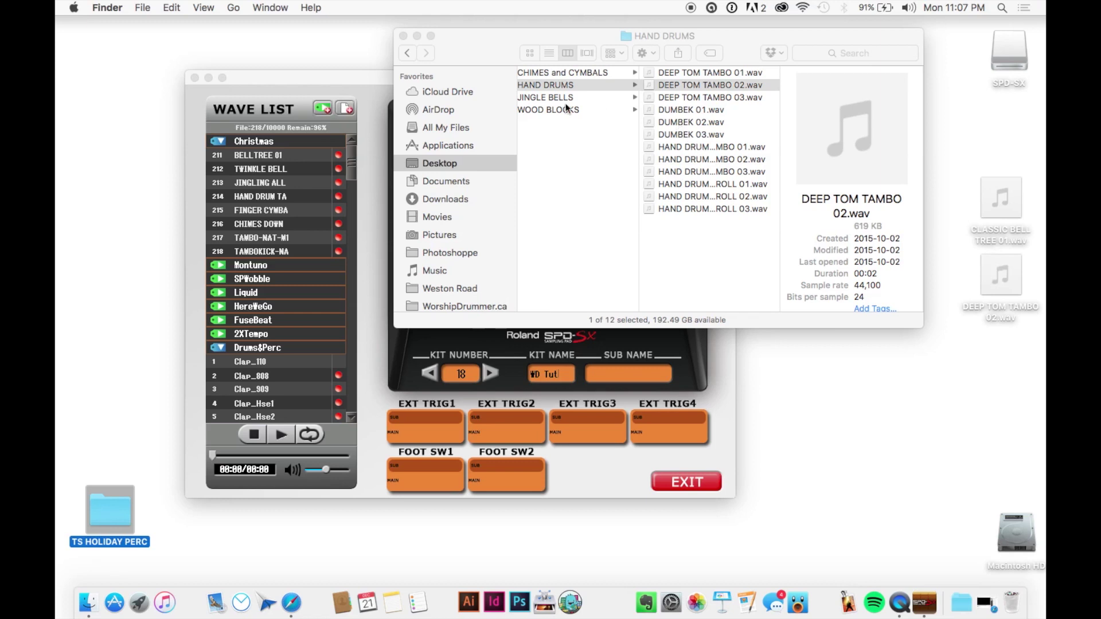
# Step: Return to CHIMES and CYMBALS and preview FINGER CYMBAL B 03.wav
pyautogui.hscroll(-2, 567, 107)
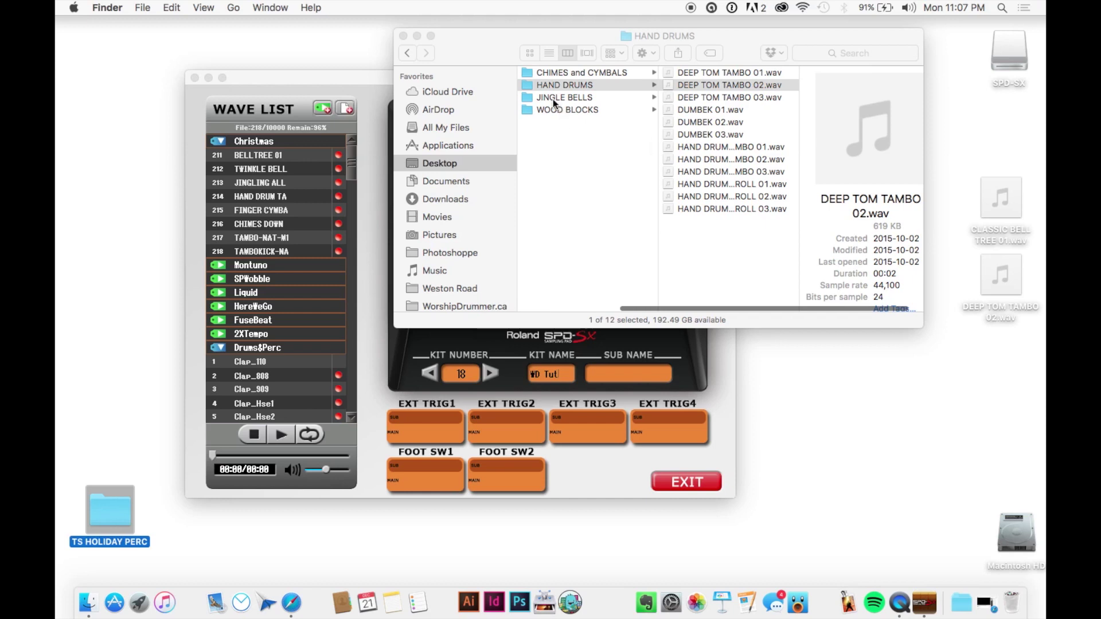
pyautogui.click(552, 98)
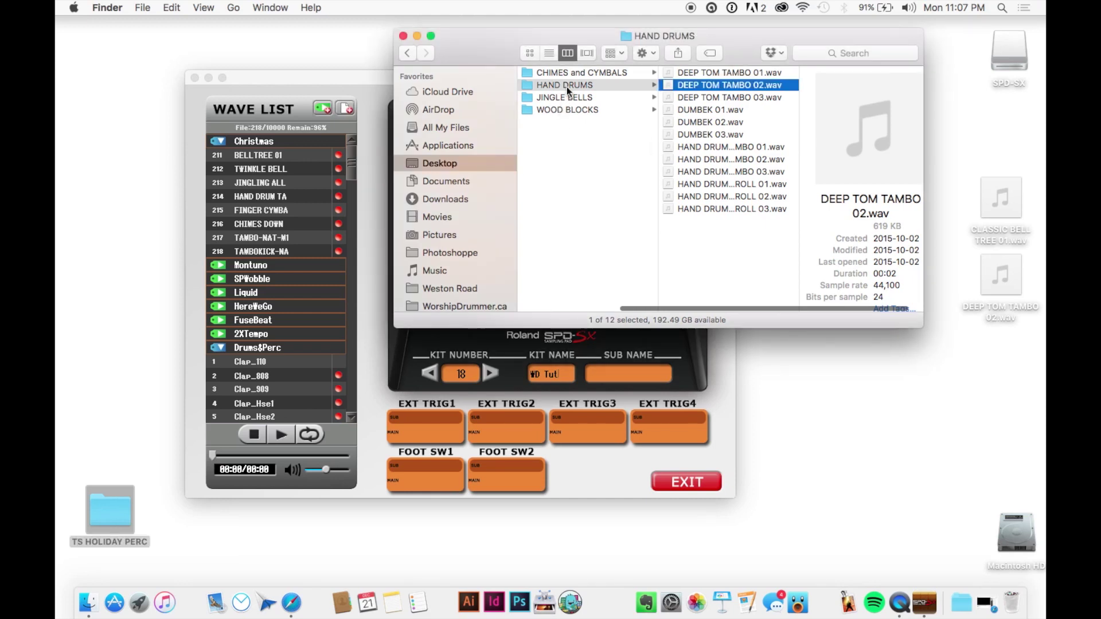
pyautogui.click(559, 98)
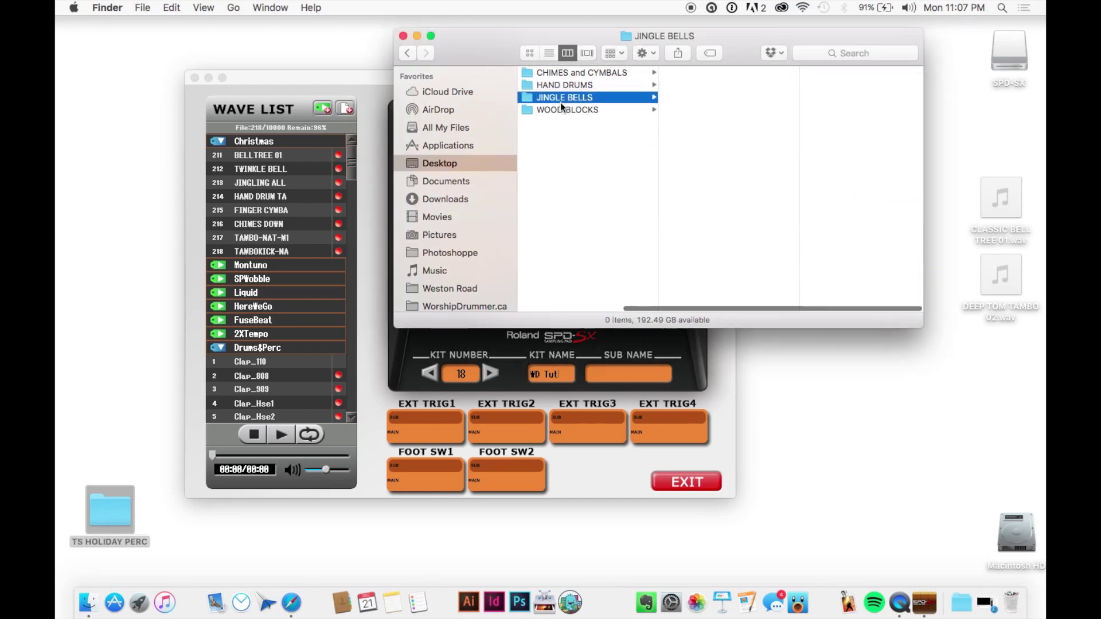
pyautogui.click(610, 74)
pyautogui.scroll(-2, 722, 133)
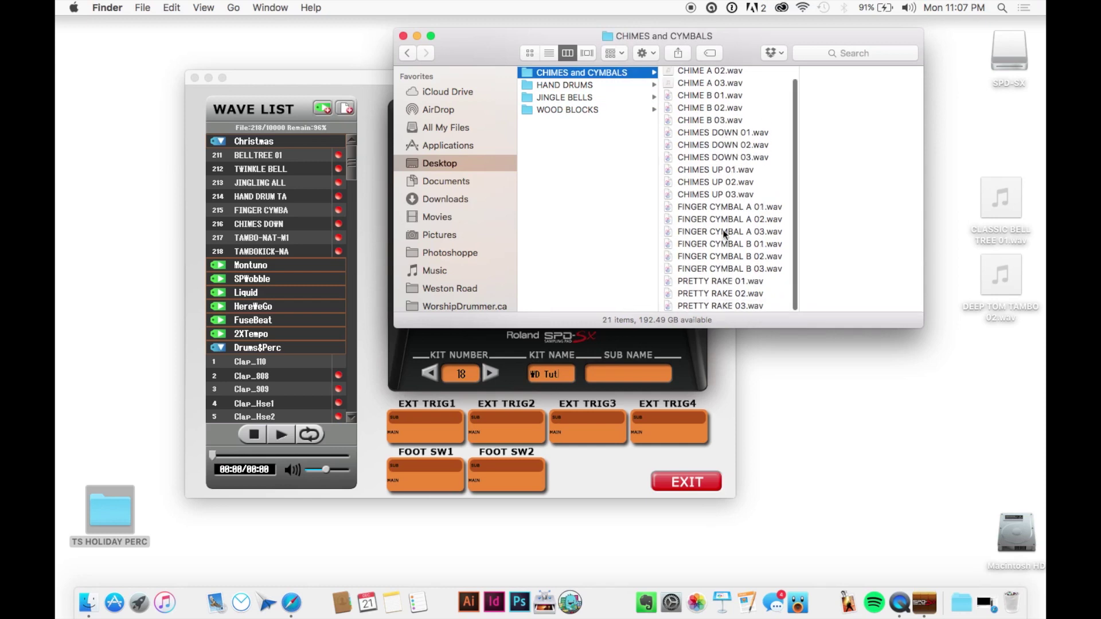
pyautogui.click(711, 268)
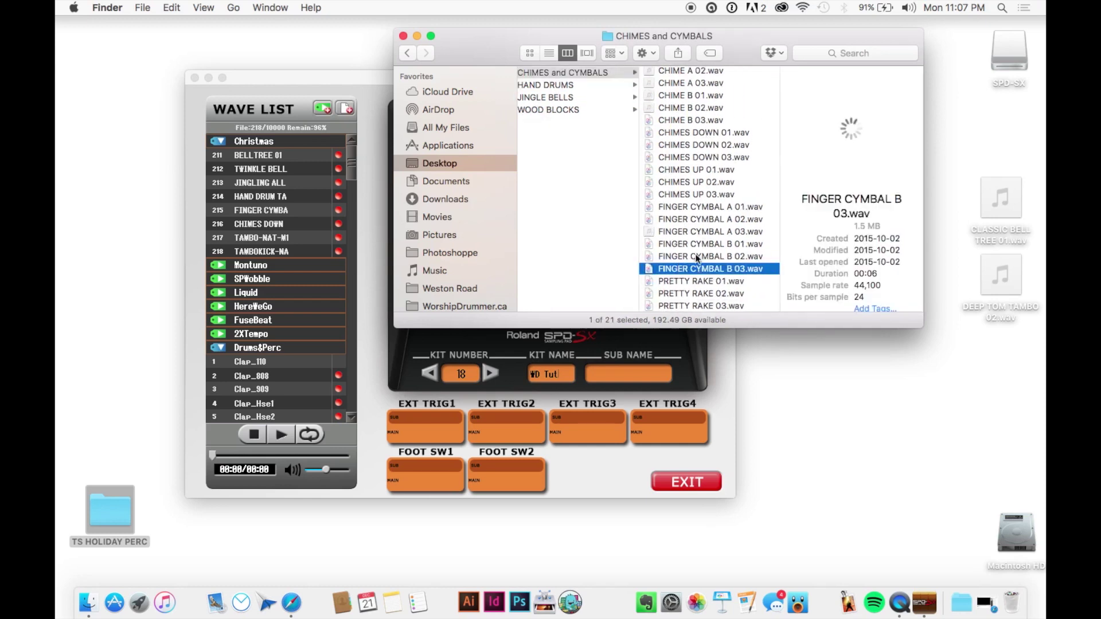
pyautogui.press('space')
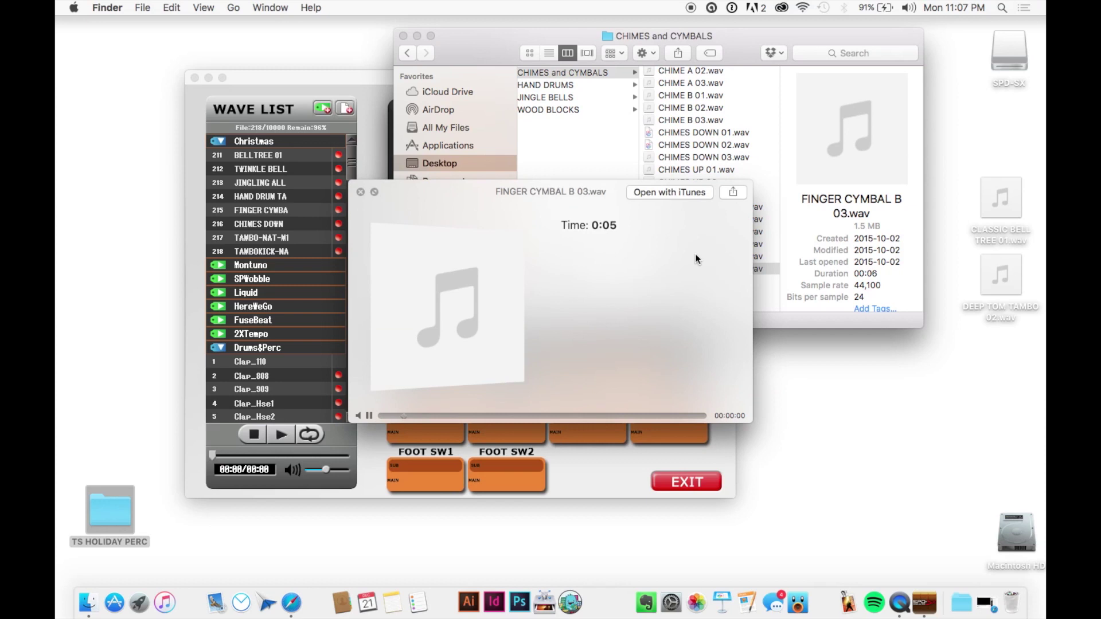
pyautogui.press('space')
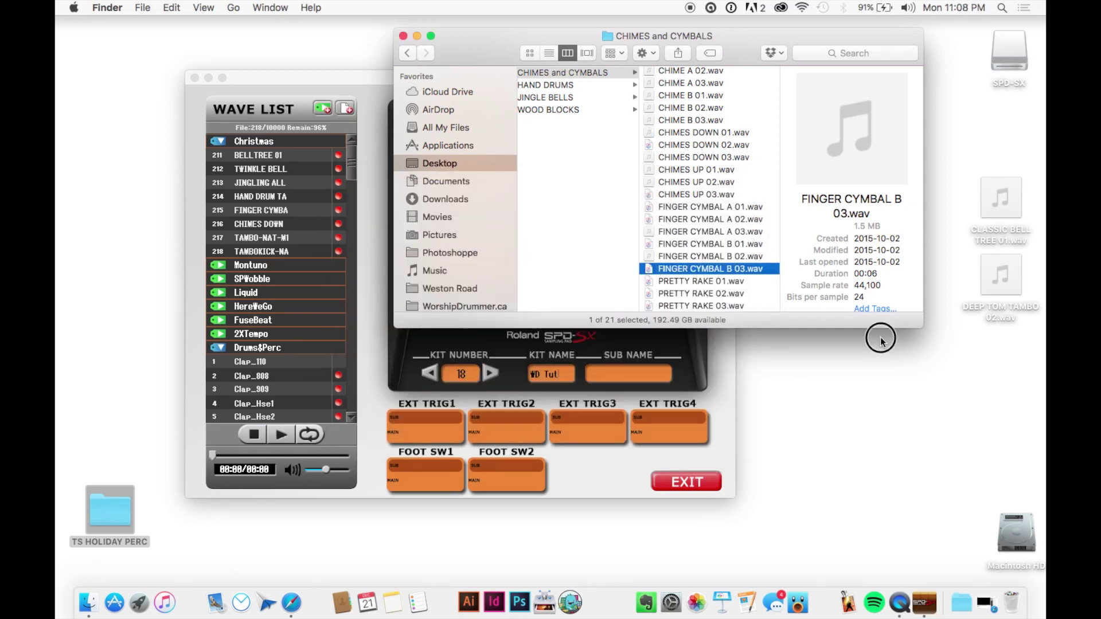
# Step: Copy FINGER CYMBAL B 03.wav onto the desktop and close the CHIMES and CYMBALS window
pyautogui.press('super+c')
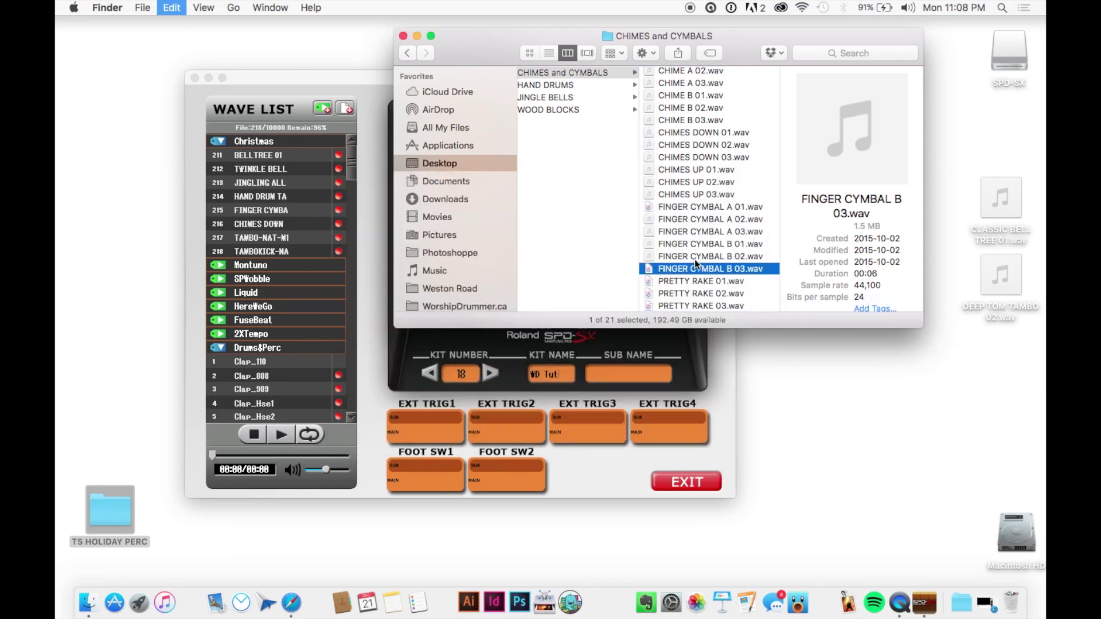
pyautogui.click(997, 372)
pyautogui.press('super+v')
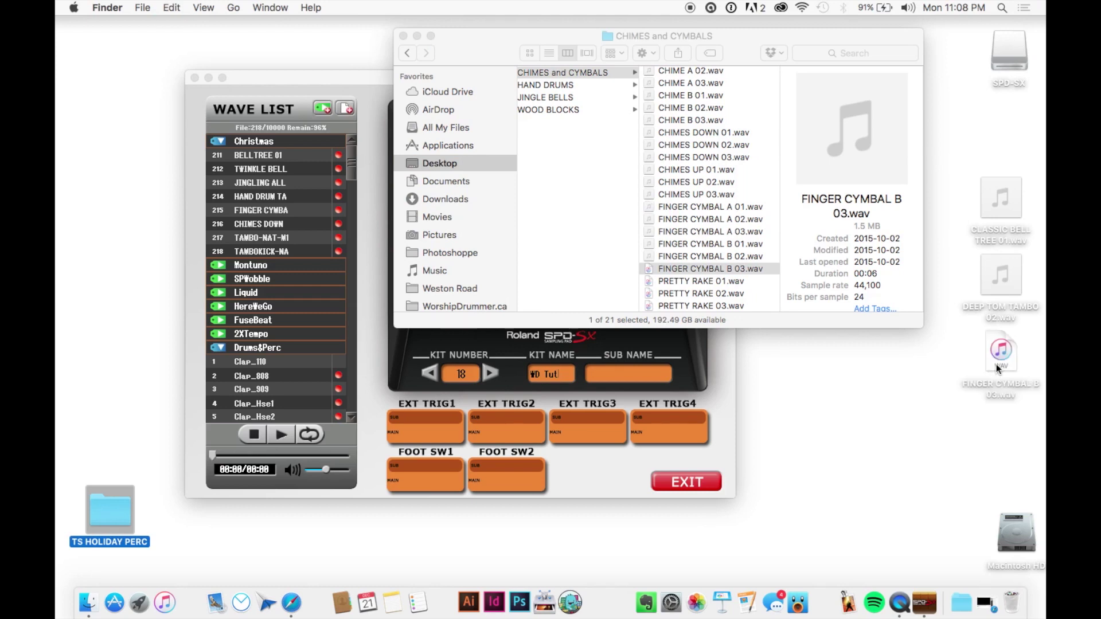
pyautogui.click(936, 381)
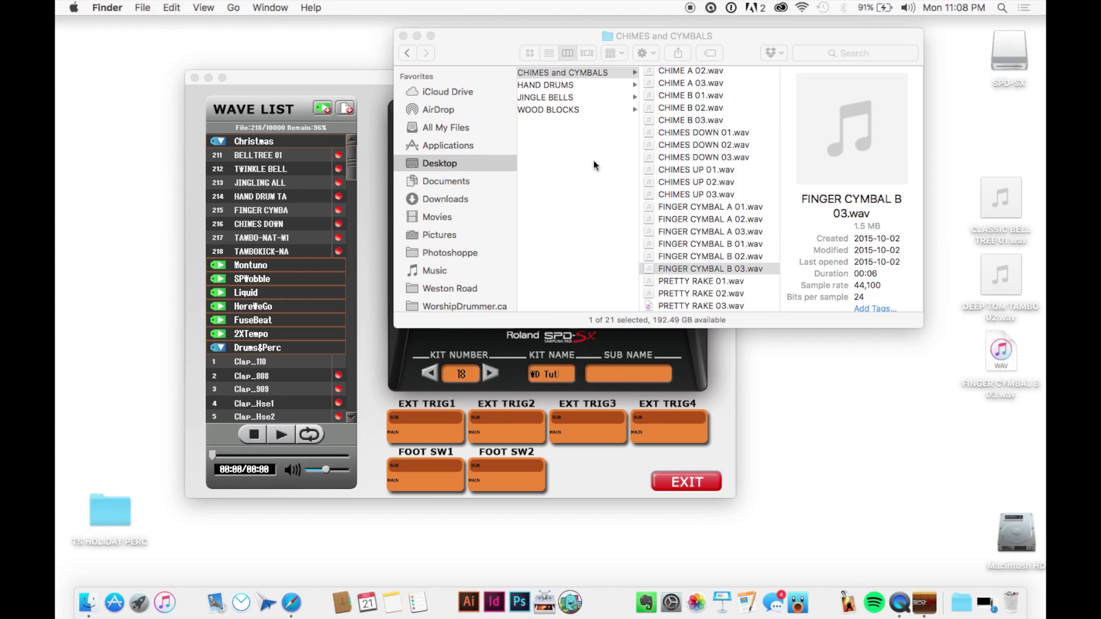
pyautogui.moveTo(463, 53); pyautogui.dragTo(438, 55)
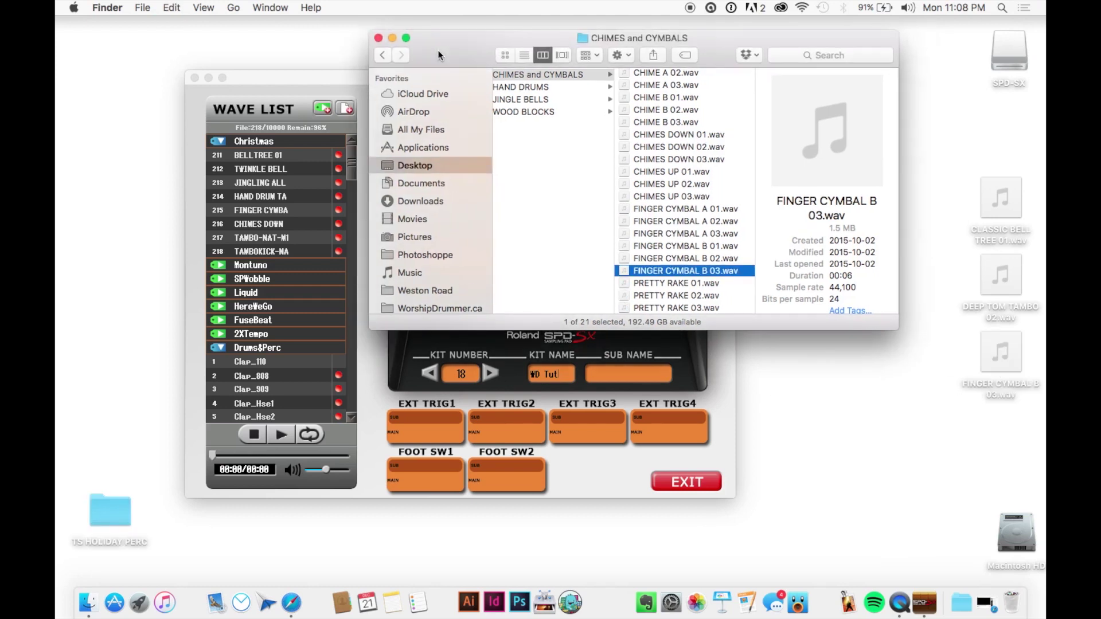
pyautogui.click(378, 38)
# Step: Launch iTunes and drag the three desktop WAVs into the sidebar playlist
pyautogui.moveTo(352, 76); pyautogui.dragTo(230, 34)
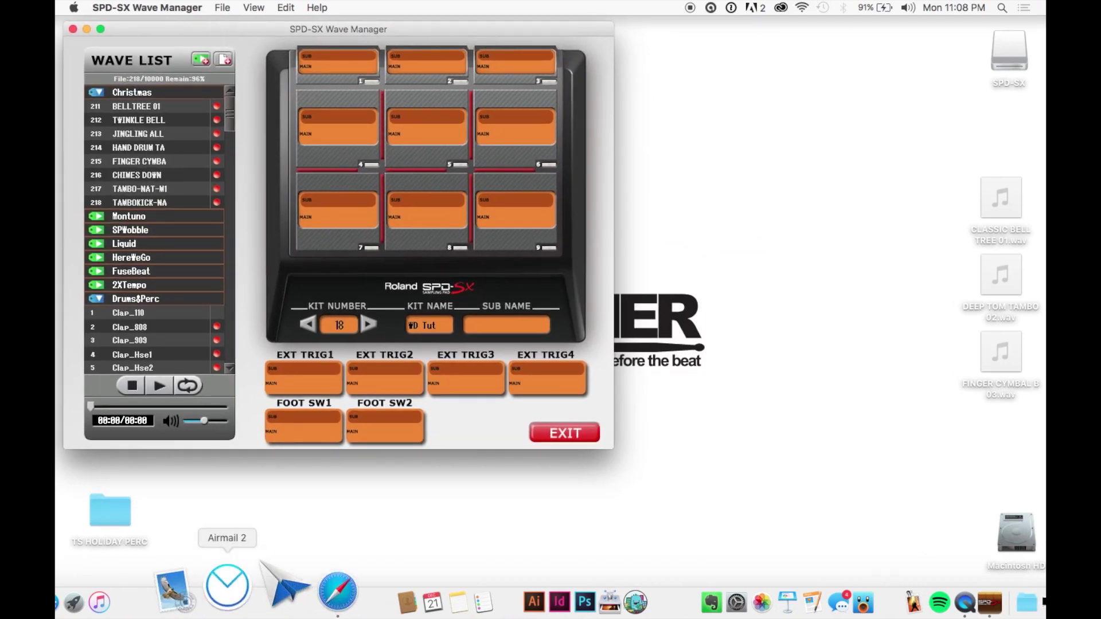
pyautogui.click(162, 600)
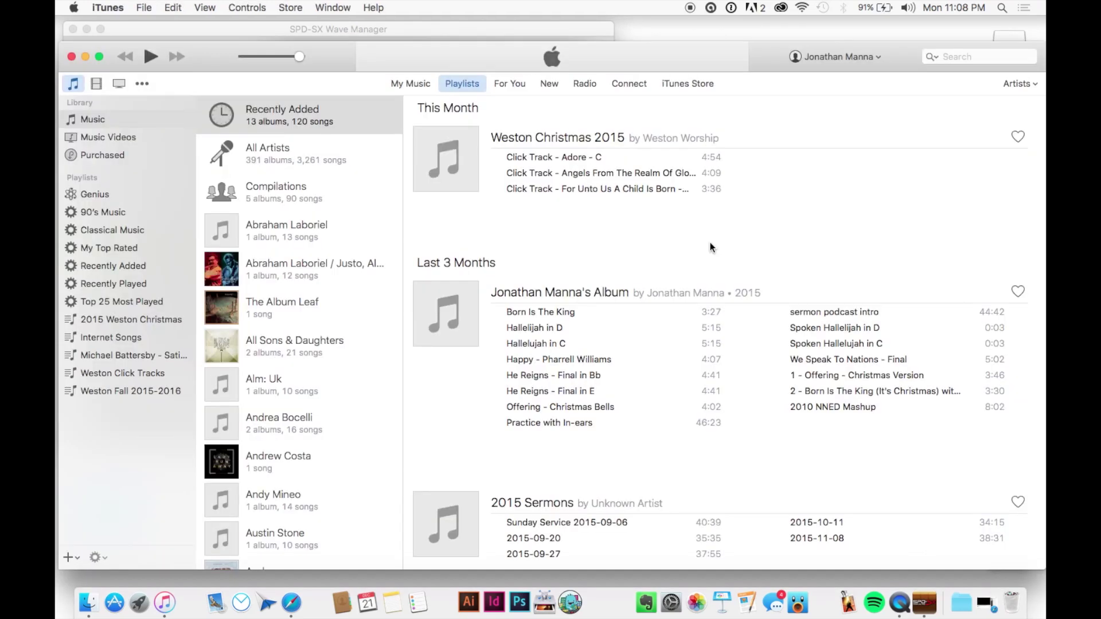
pyautogui.press('F11')
pyautogui.click(947, 187)
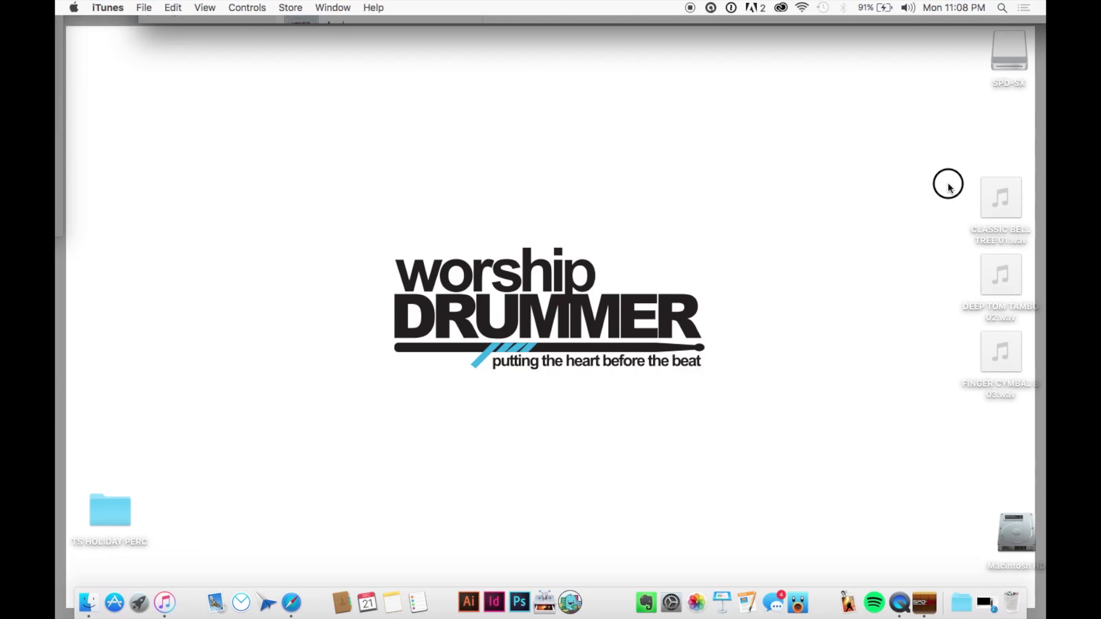
pyautogui.moveTo(947, 186); pyautogui.dragTo(120, 416)
pyautogui.press('F11')
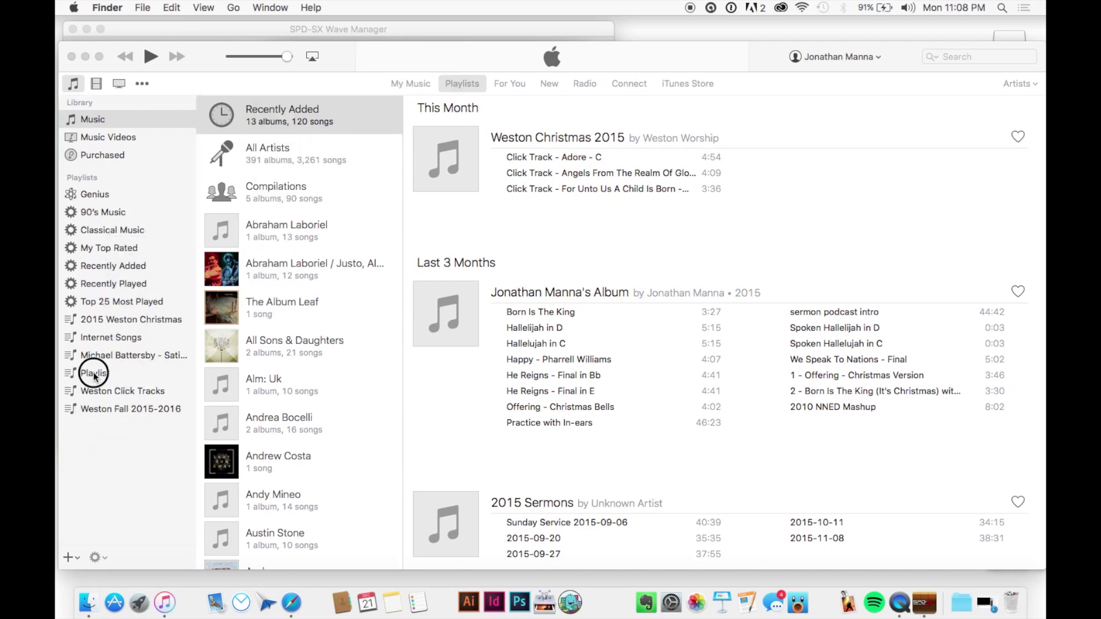
pyautogui.click(94, 374)
# Step: Open Playlist to view the three imported holiday percussion tracks
pyautogui.click(95, 372)
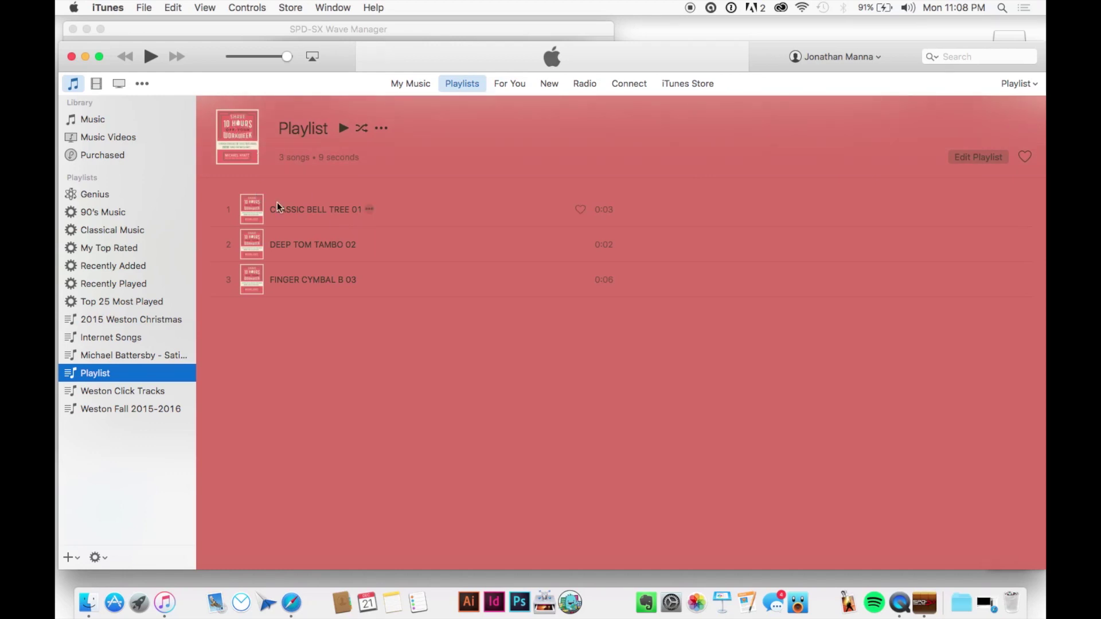
pyautogui.click(296, 209)
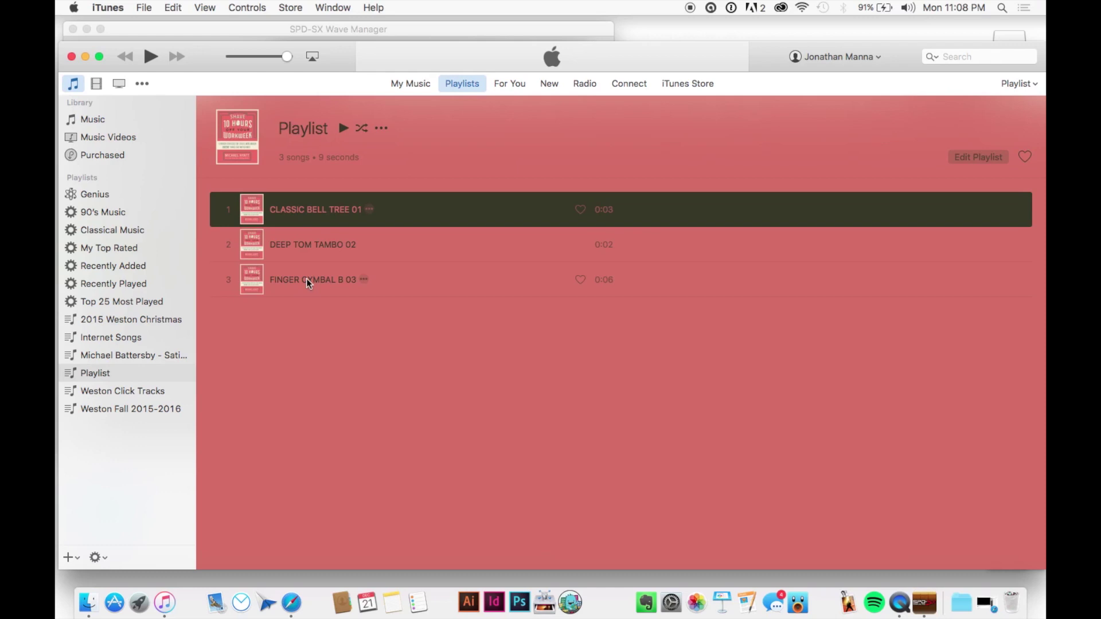
pyautogui.click(313, 330)
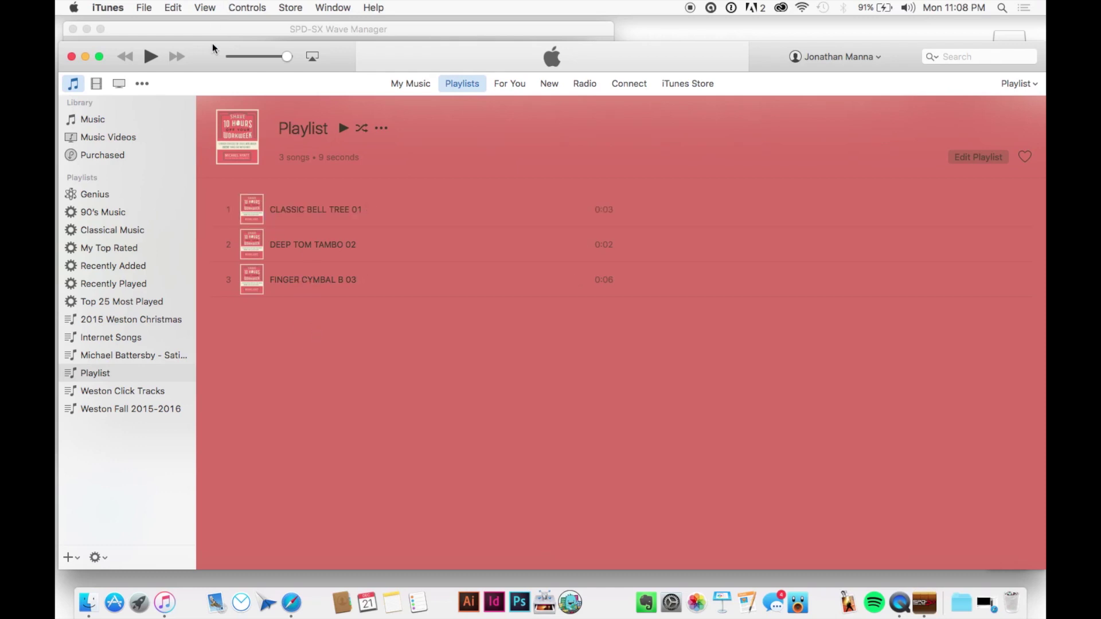
pyautogui.click(197, 59)
# Step: In iTunes Preferences Import Settings, choose the WAV Encoder with Custom settings
pyautogui.click(108, 8)
pyautogui.click(511, 87)
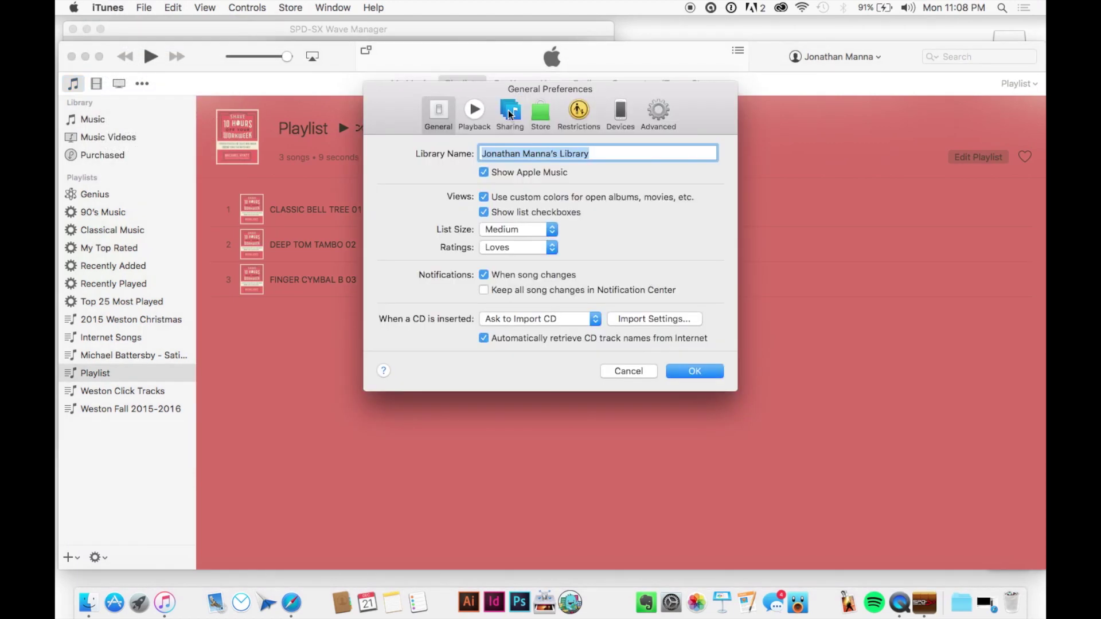
pyautogui.click(628, 325)
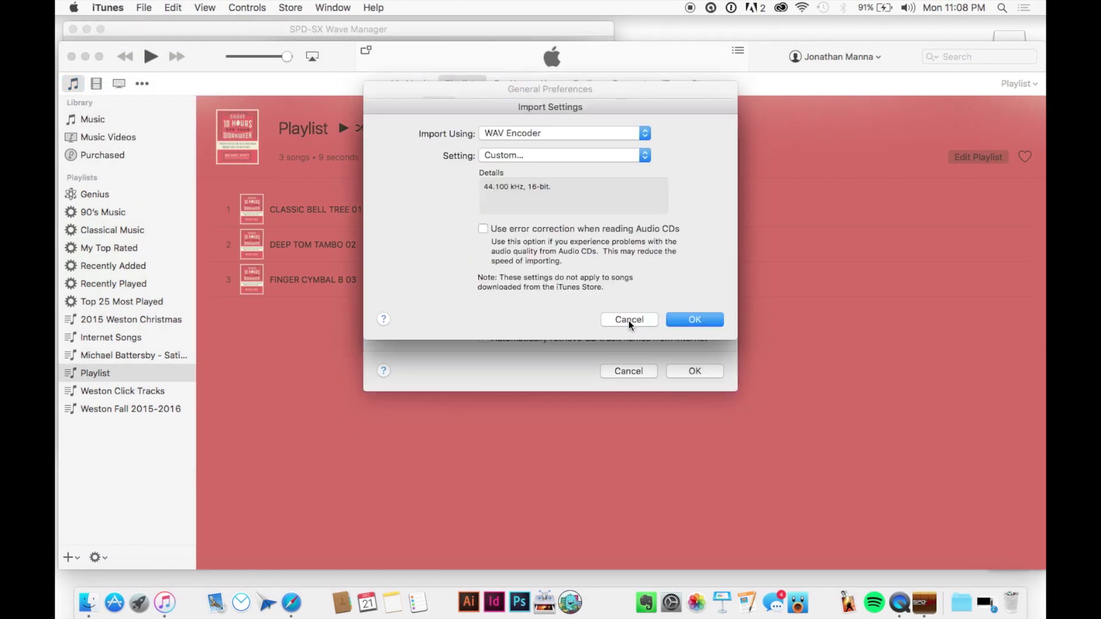
pyautogui.click(503, 134)
pyautogui.click(522, 133)
pyautogui.click(550, 154)
pyautogui.click(552, 156)
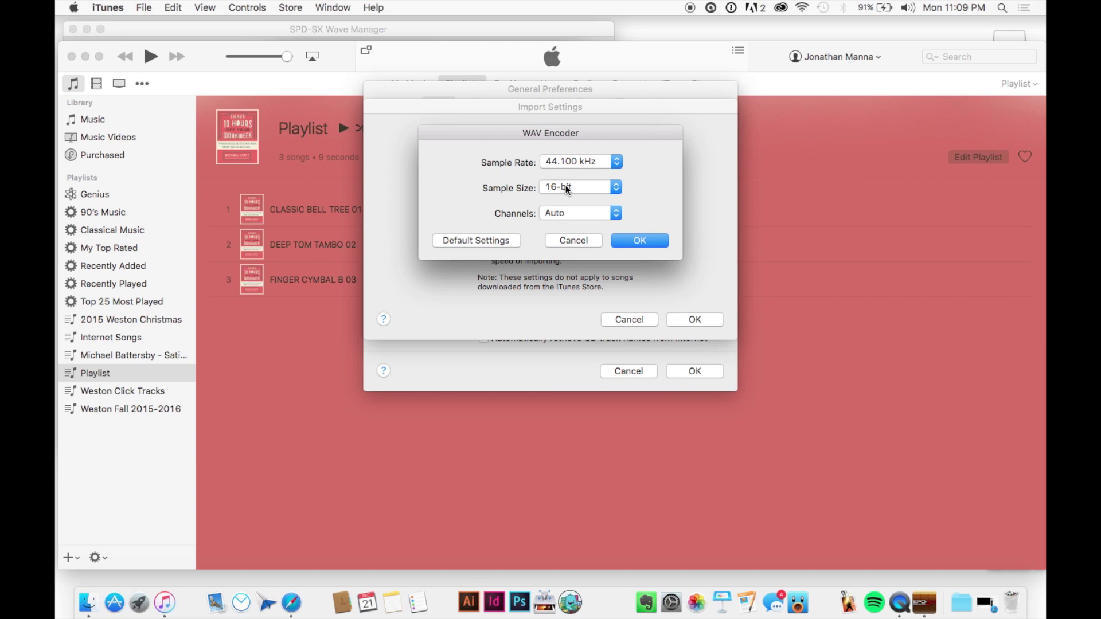
# Step: Set the custom WAV settings to 44.100 kHz, 16-bit and confirm all three dialogs
pyautogui.moveTo(474, 140); pyautogui.dragTo(437, 258)
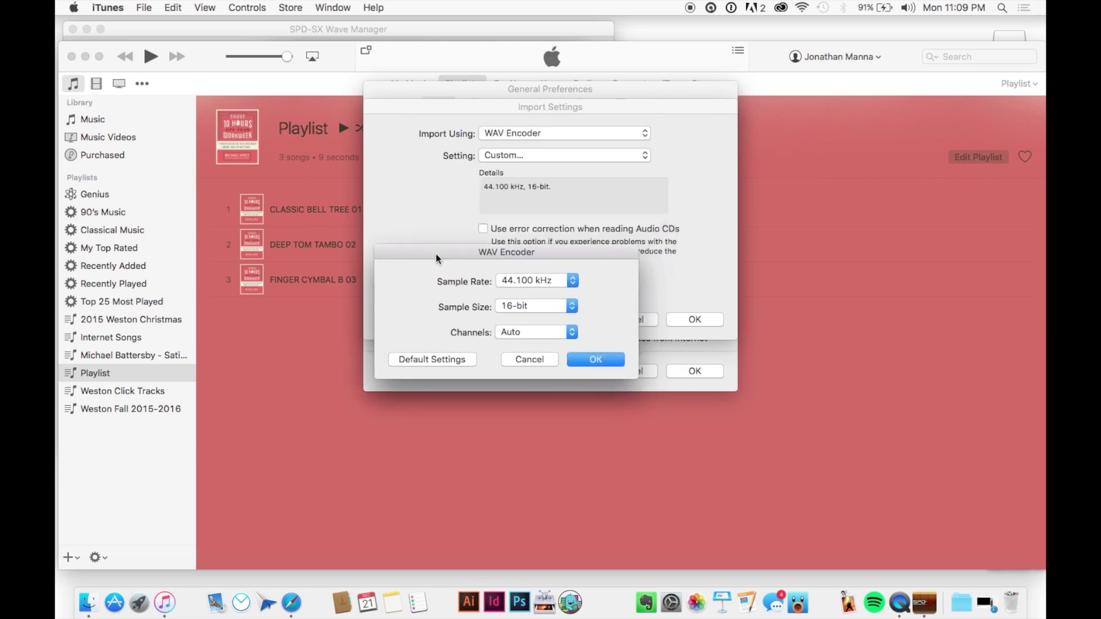
pyautogui.click(500, 282)
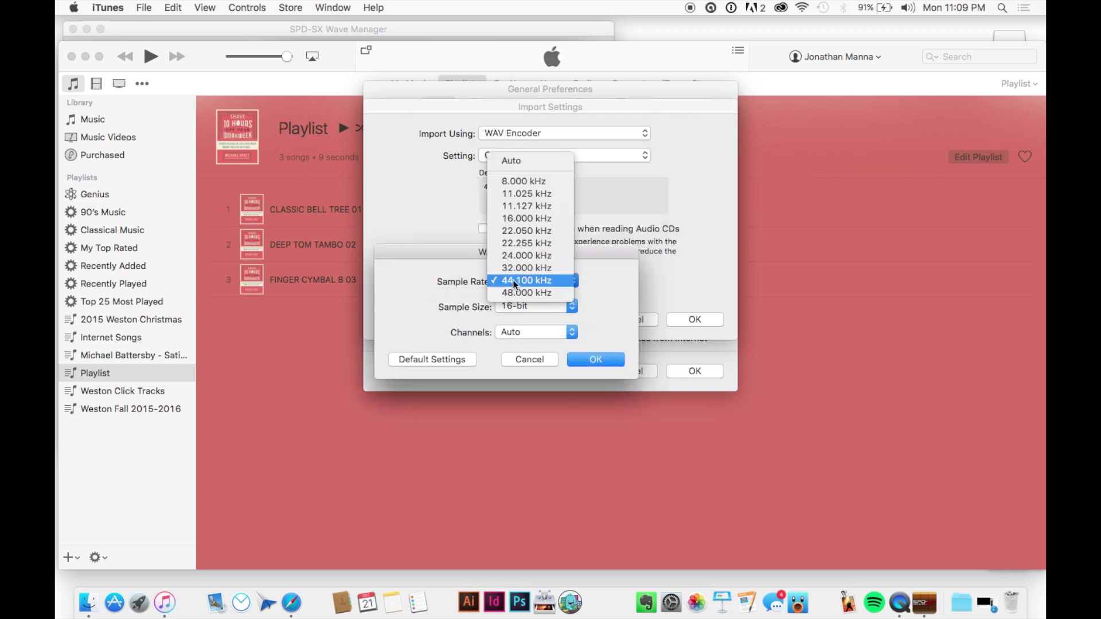
pyautogui.click(514, 281)
pyautogui.click(519, 306)
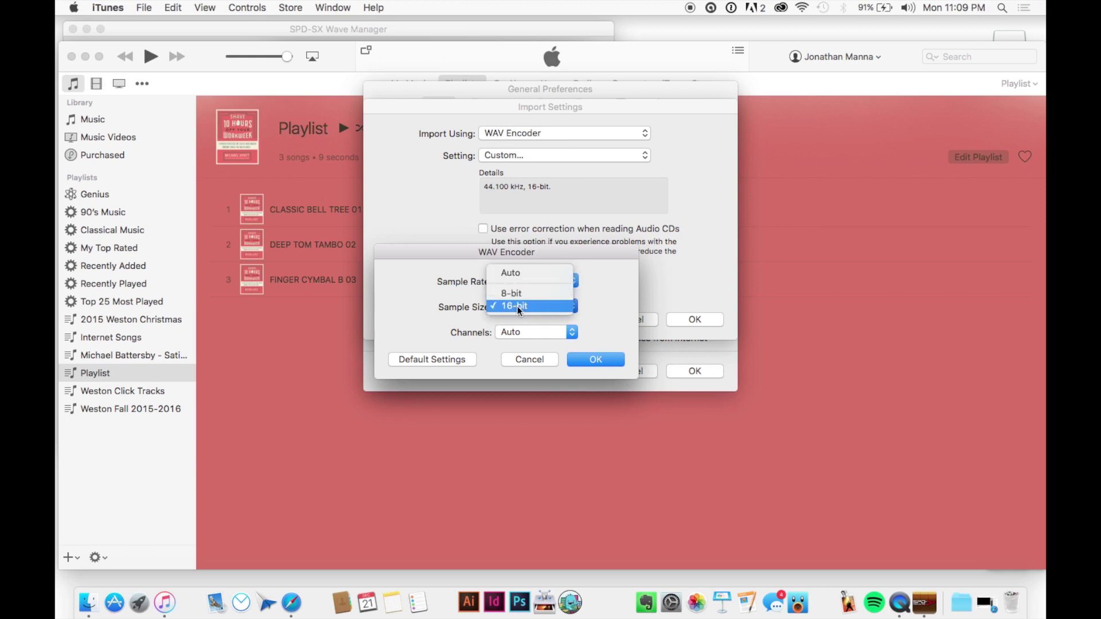
pyautogui.click(517, 306)
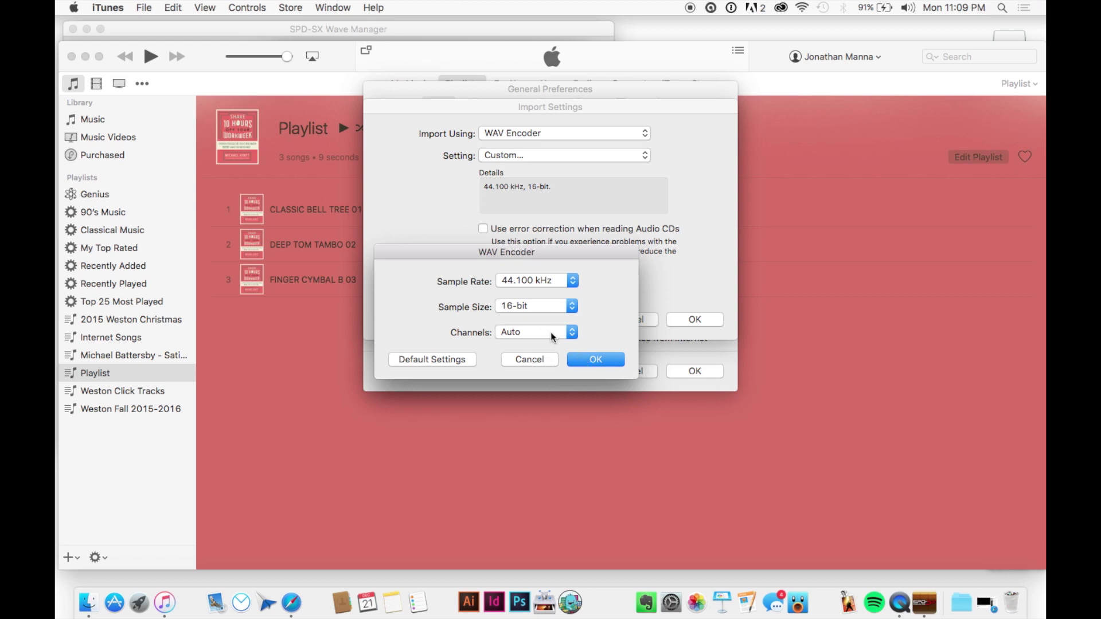
pyautogui.click(612, 363)
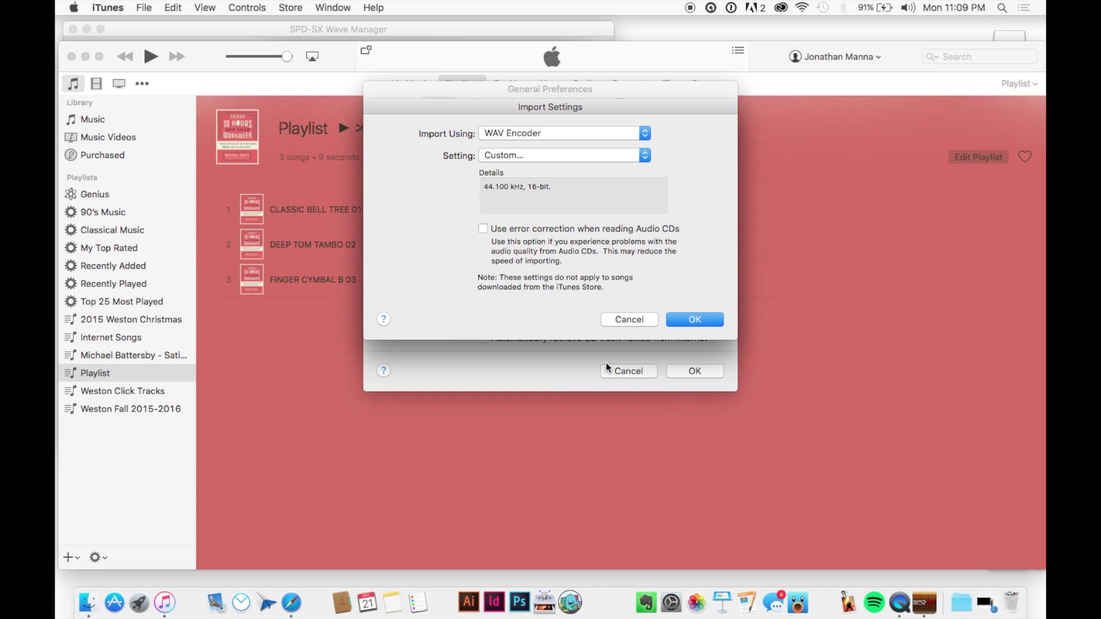
pyautogui.click(684, 319)
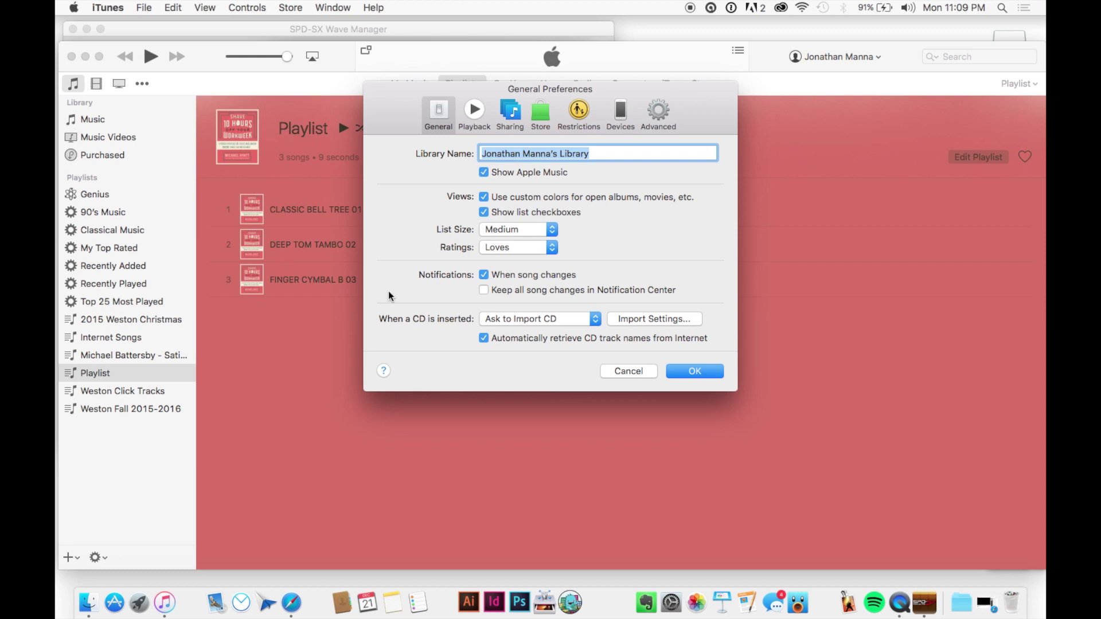
pyautogui.click(694, 372)
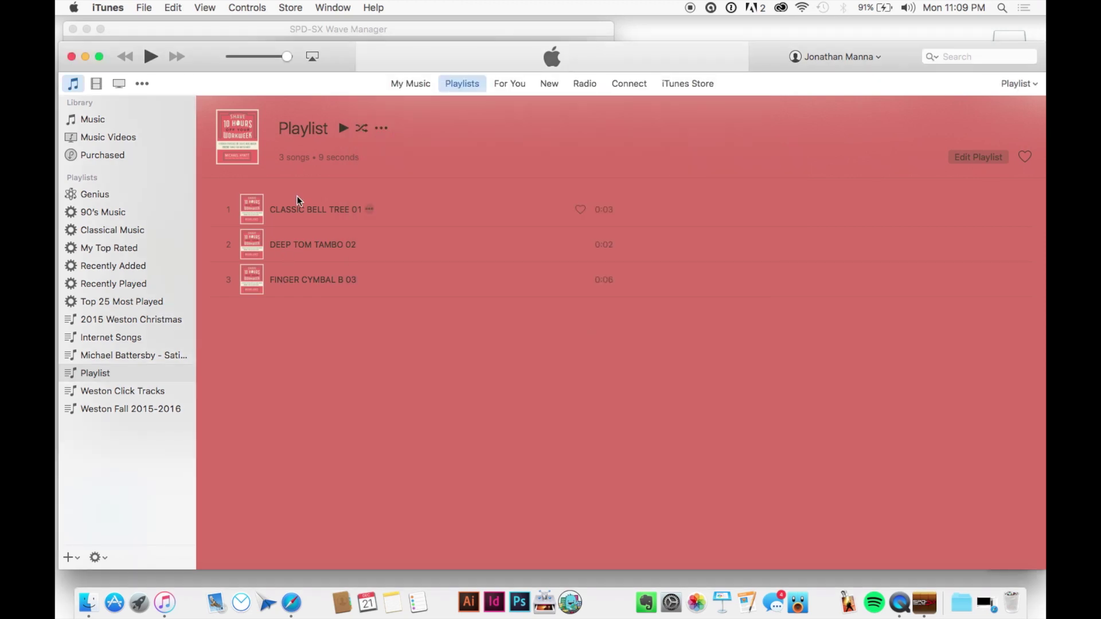
# Step: Select all three playlist tracks and run Create WAV Version on them
pyautogui.click(287, 205)
pyautogui.rightClick(288, 205)
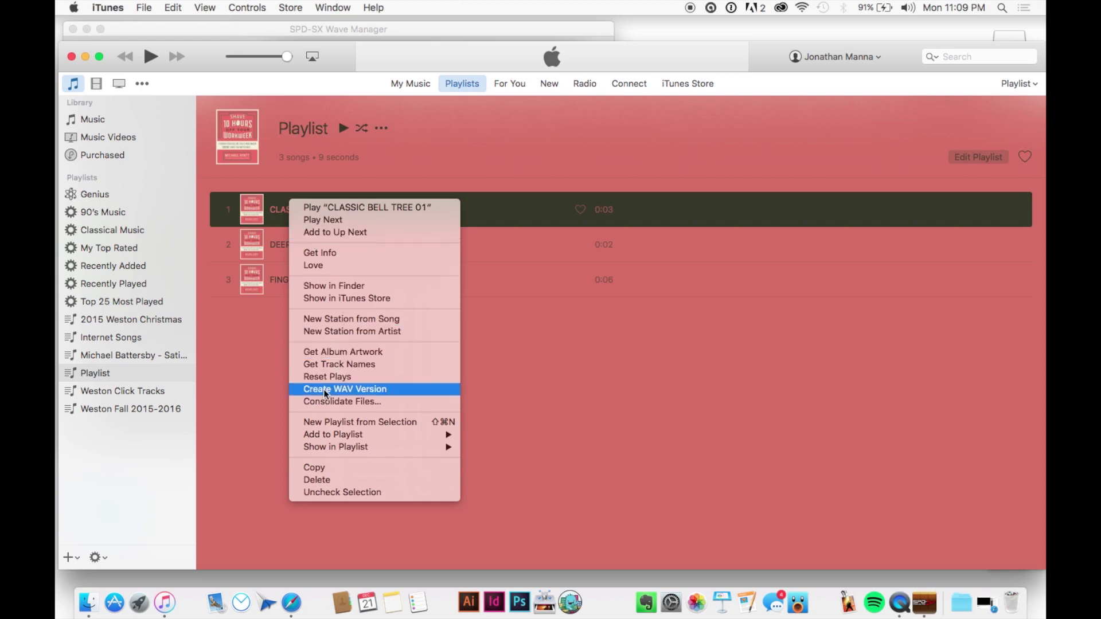
pyautogui.click(536, 408)
pyautogui.moveTo(322, 313); pyautogui.dragTo(304, 210)
pyautogui.rightClick(303, 205)
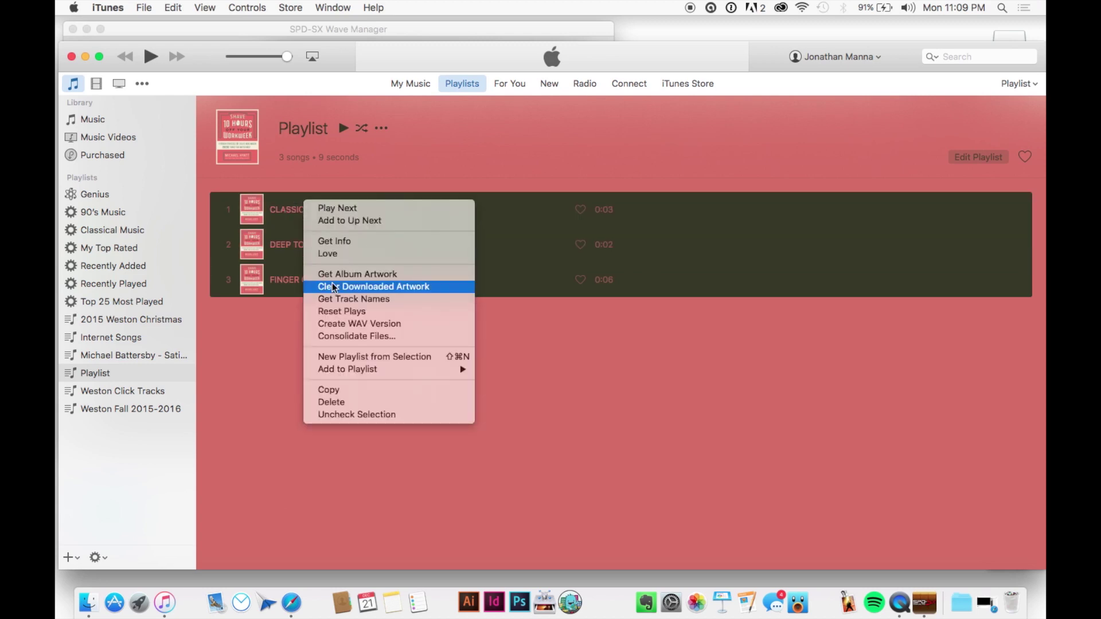
pyautogui.click(343, 324)
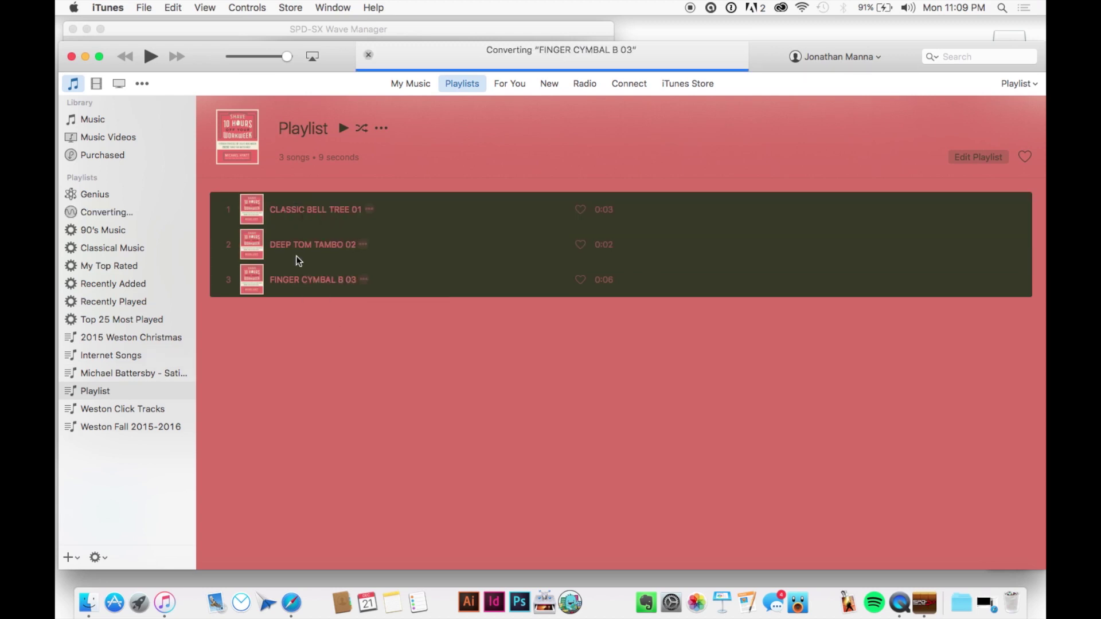
pyautogui.click(329, 359)
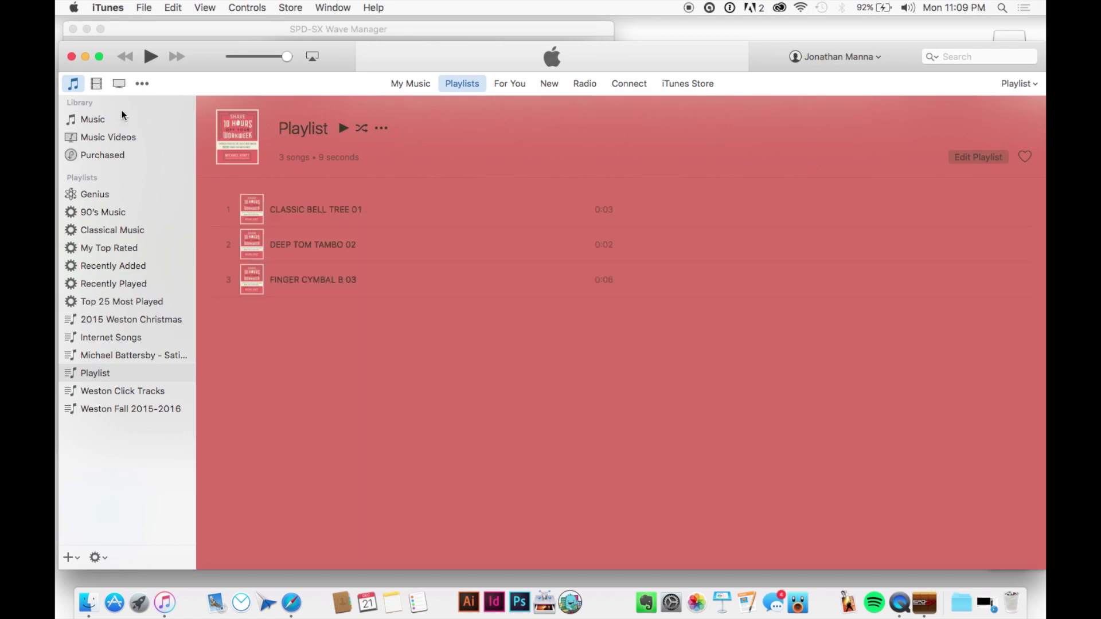
# Step: Open Recently Added and verify in Get Info's File tab that DEEP TOM TAMBO 02 is 16-bit, 44.100 kHz WAV
pyautogui.click(88, 122)
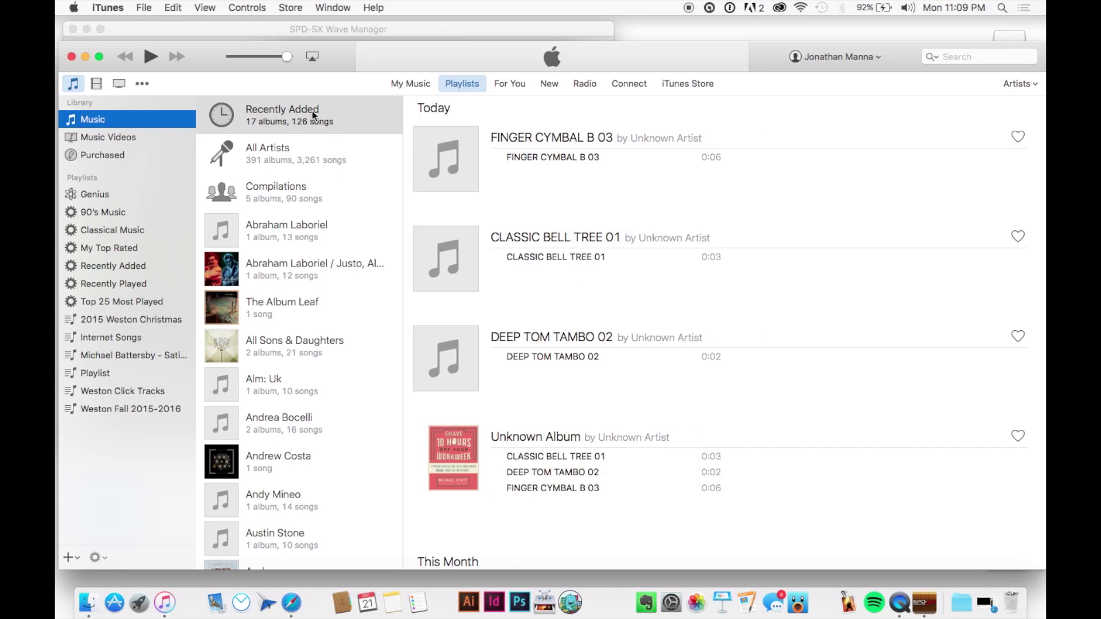
pyautogui.rightClick(522, 354)
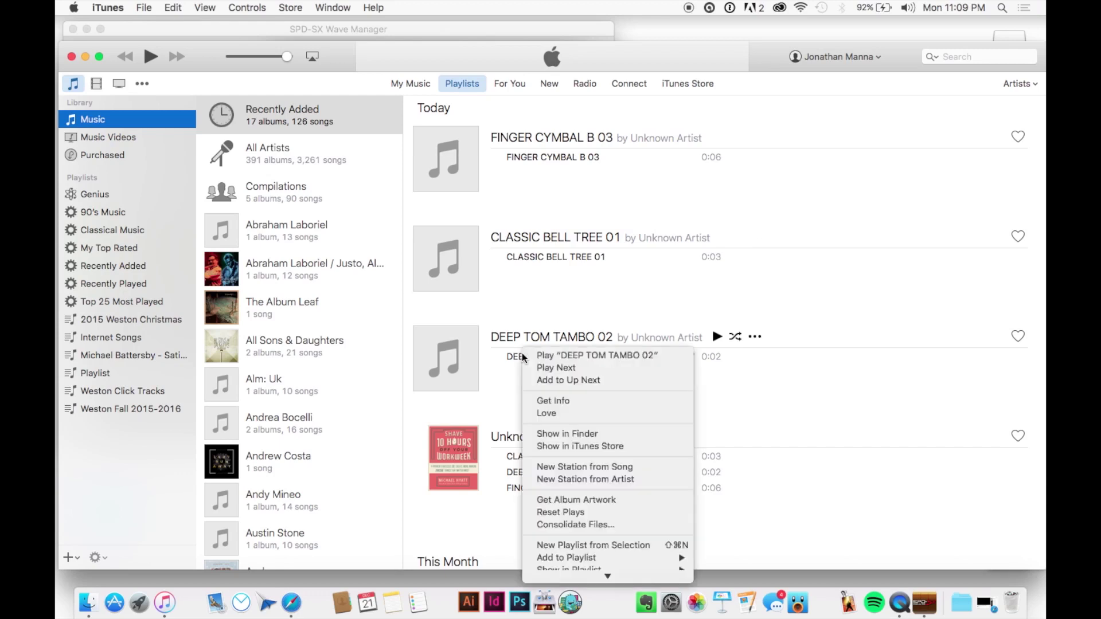
pyautogui.click(552, 404)
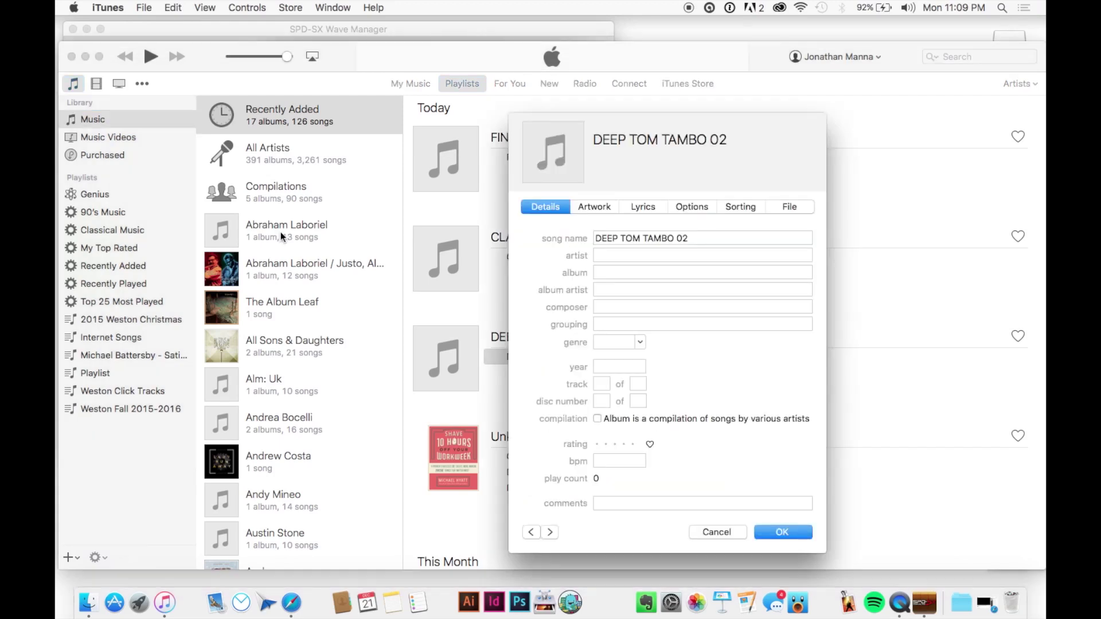
pyautogui.click(591, 207)
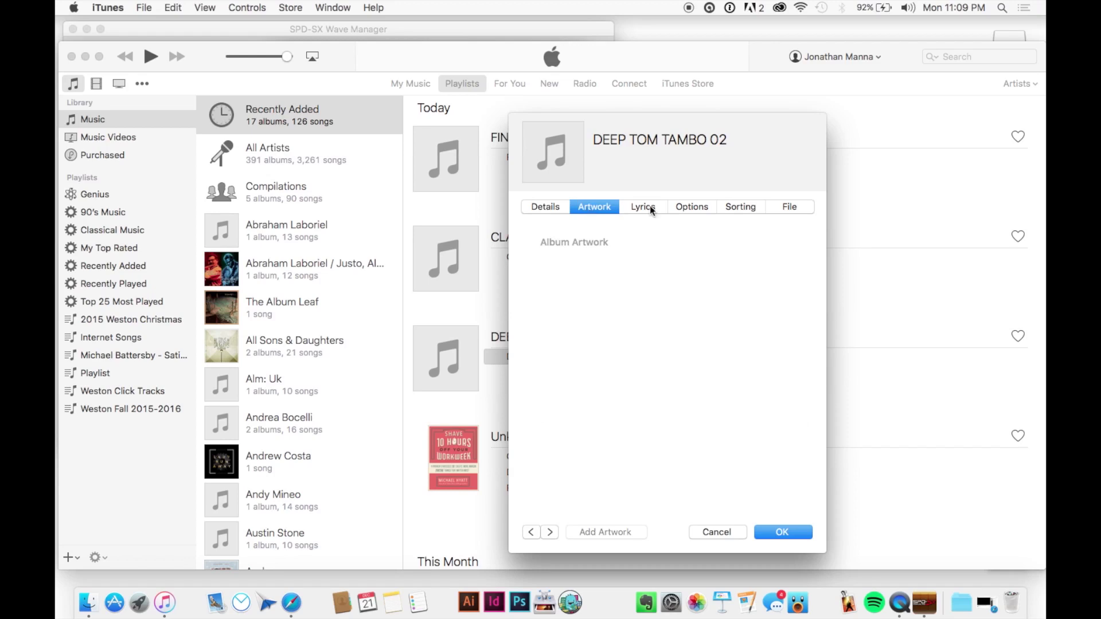
pyautogui.click(796, 202)
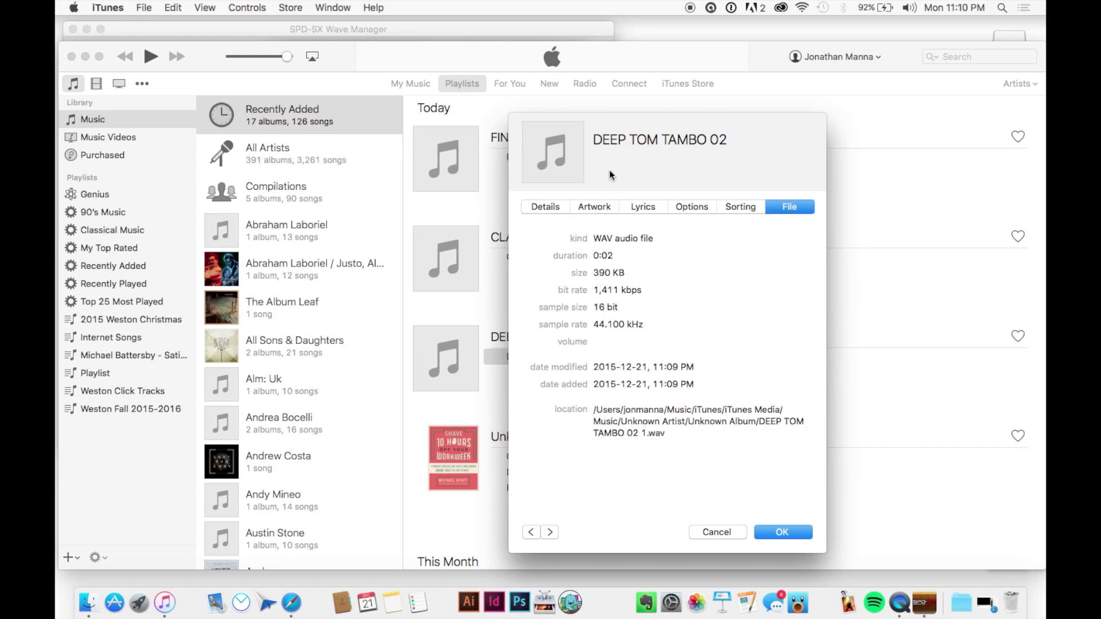
pyautogui.click(717, 532)
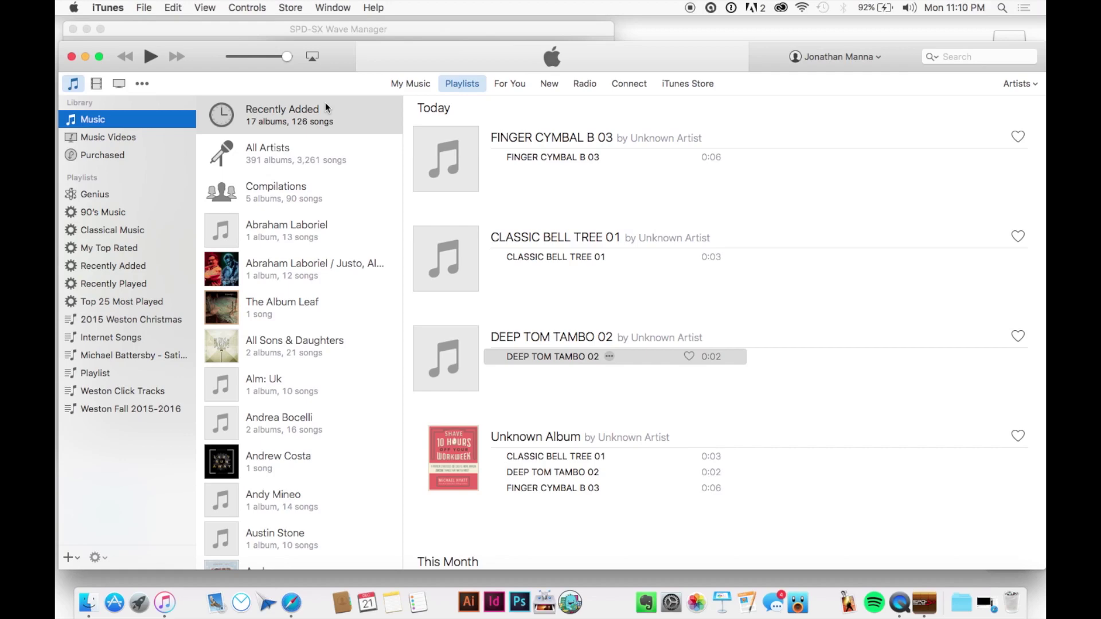
pyautogui.moveTo(194, 56); pyautogui.dragTo(188, 124)
# Step: Reveal the converted FINGER CYMBAL B 03 WAV in Finder
pyautogui.click(514, 226)
pyautogui.rightClick(515, 227)
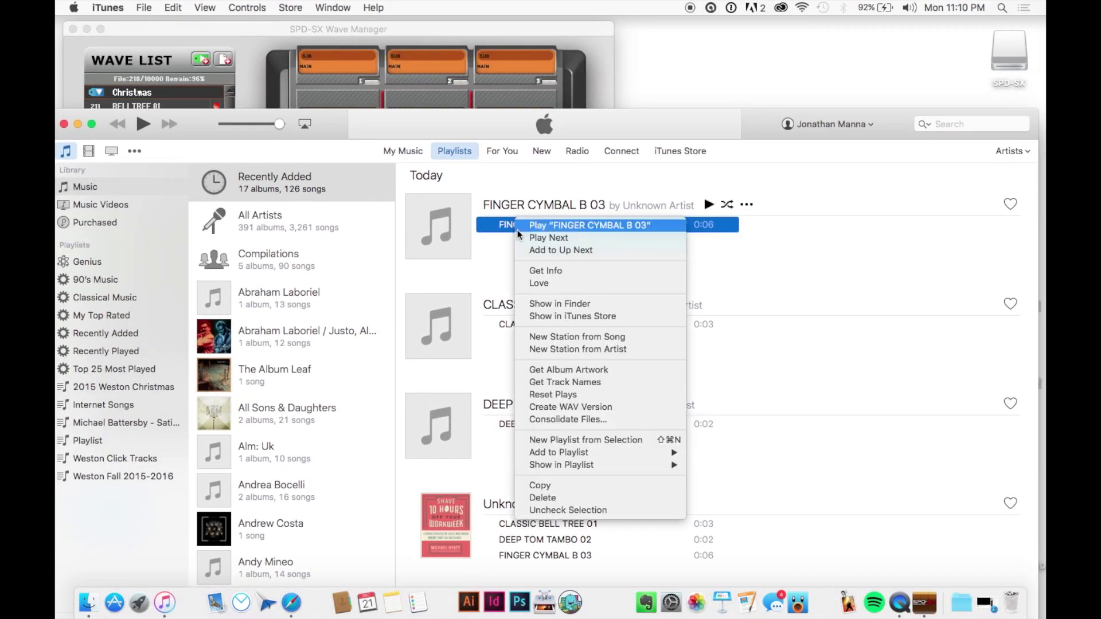
pyautogui.click(539, 304)
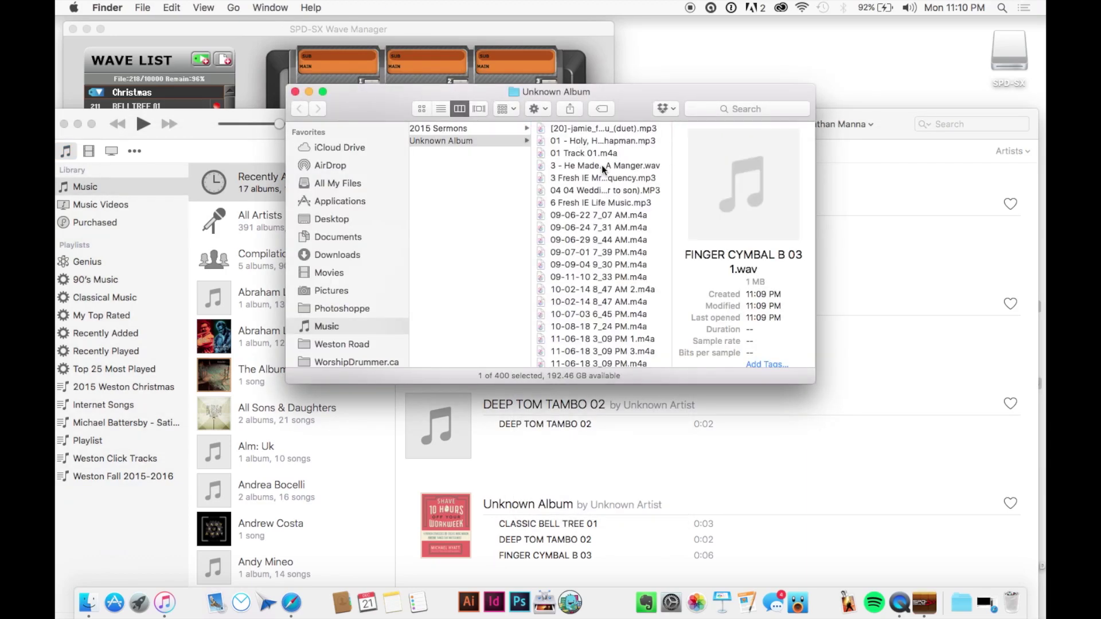
pyautogui.scroll(-20, 604, 174)
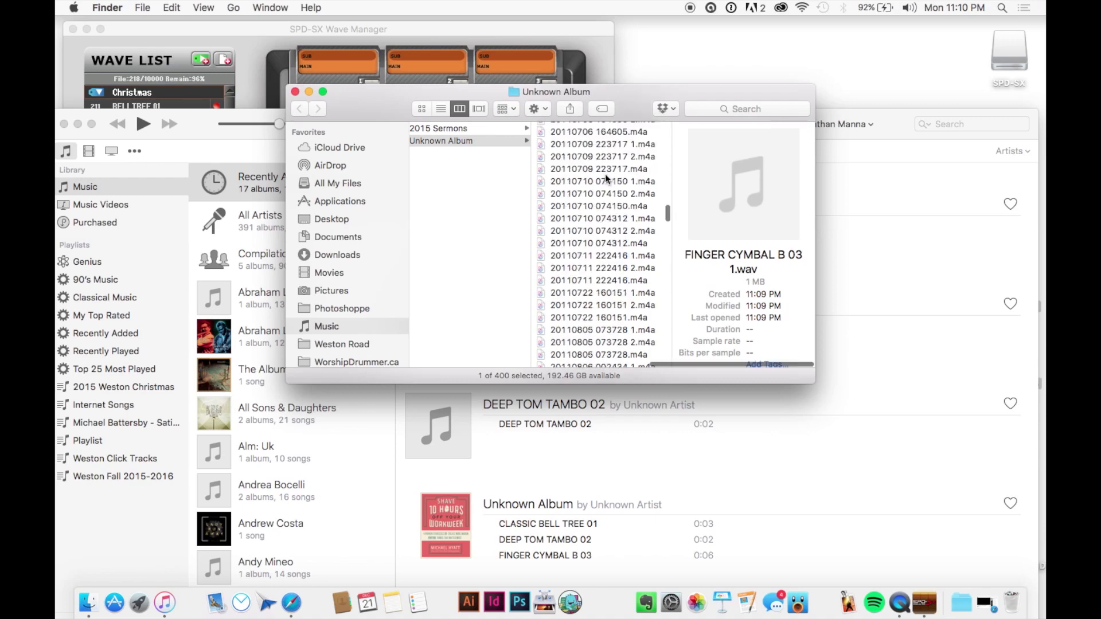
pyautogui.scroll(-15, 604, 174)
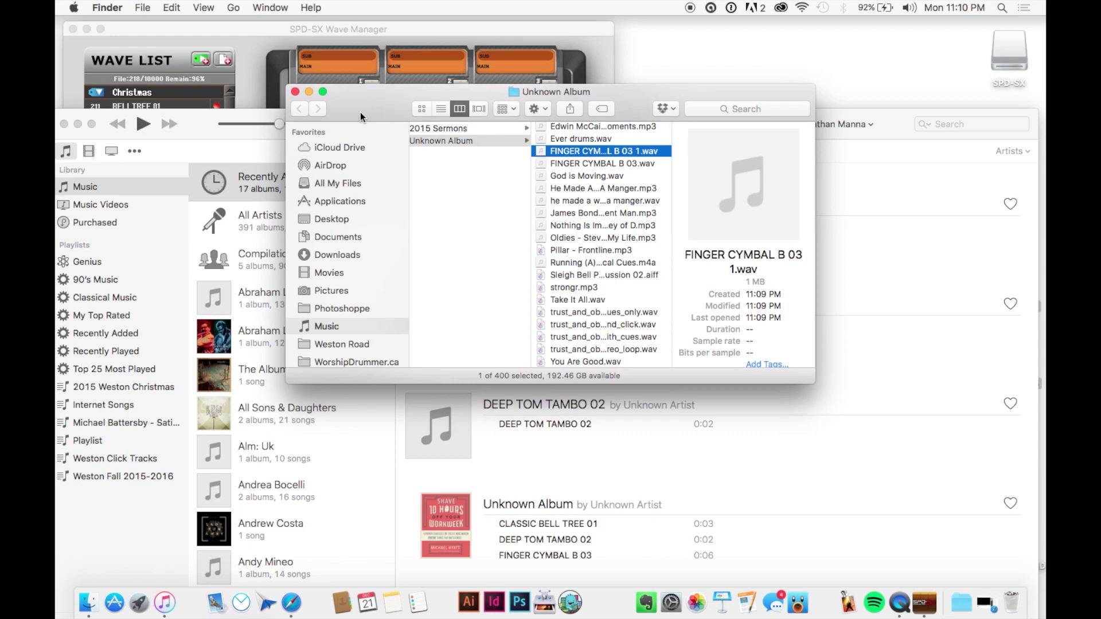
# Step: Arrange the windows and drag FINGER CYMBAL B 03 1.wav onto pad 1 of kit 18
pyautogui.moveTo(360, 112); pyautogui.dragTo(397, 209)
pyautogui.moveTo(194, 126); pyautogui.dragTo(591, 448)
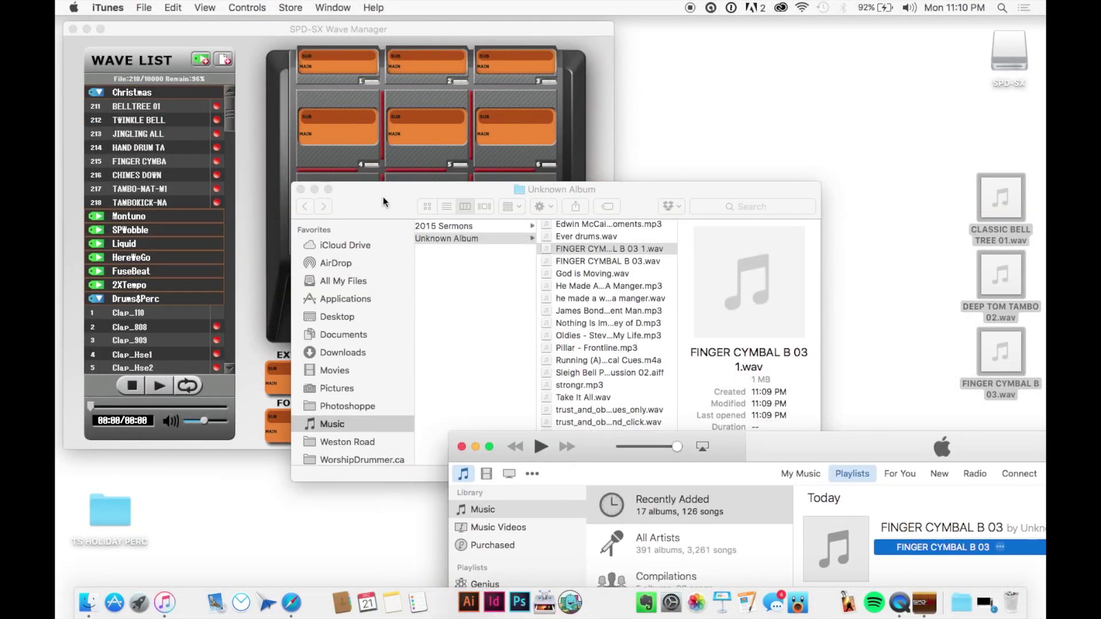
pyautogui.moveTo(386, 204); pyautogui.dragTo(705, 93)
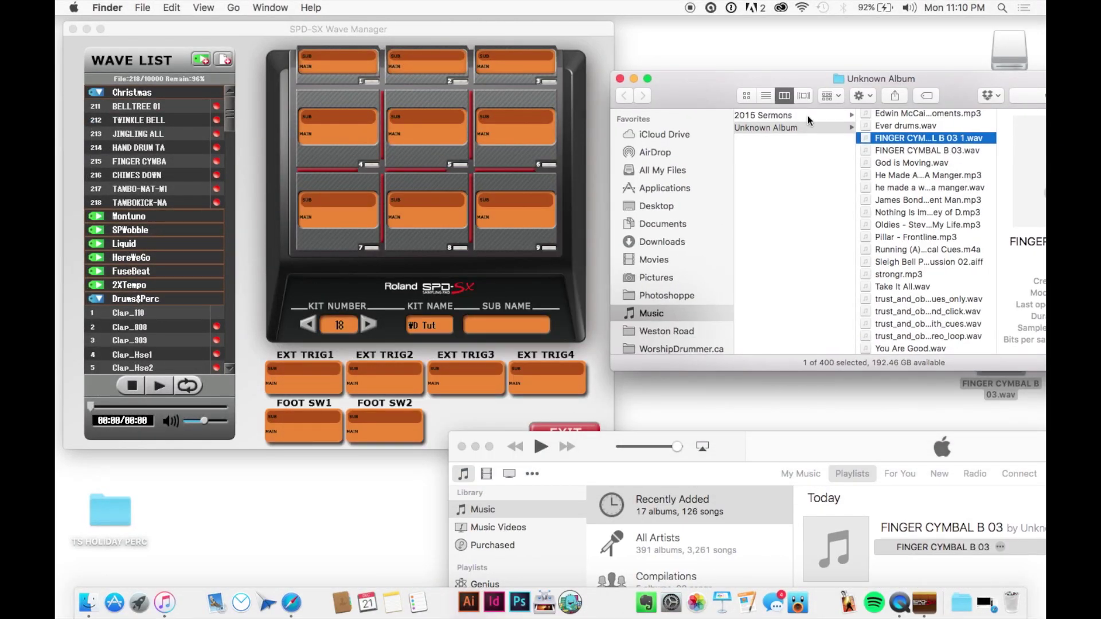
pyautogui.moveTo(885, 138); pyautogui.dragTo(324, 70)
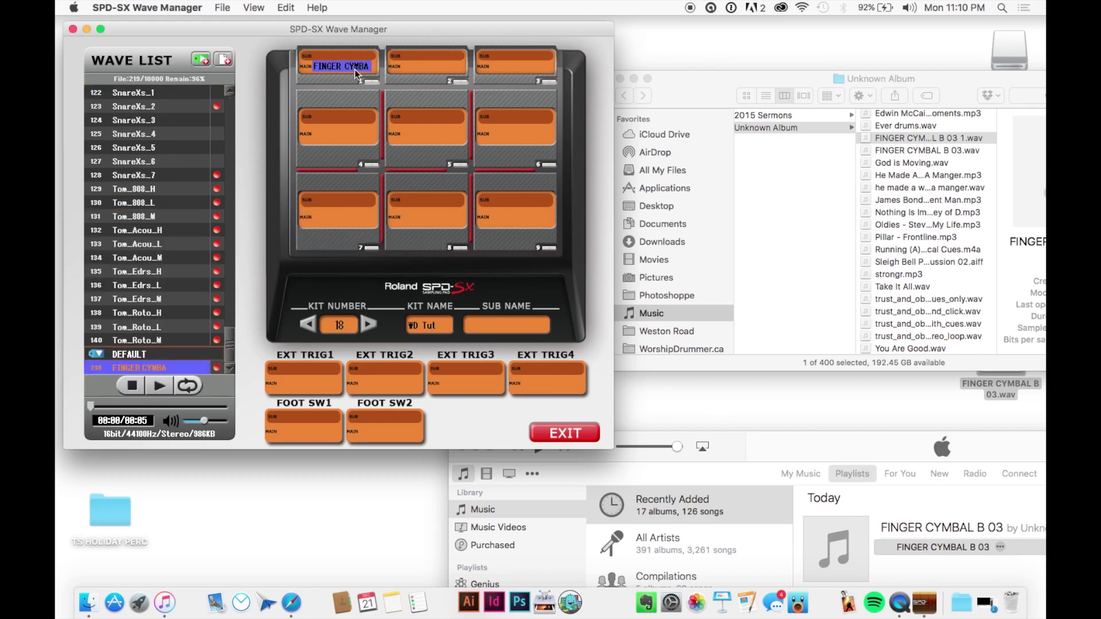
# Step: Reveal the CLASSIC BELL TREE 01 WAV in Finder and load it onto pad 2
pyautogui.click(817, 453)
pyautogui.moveTo(817, 453); pyautogui.dragTo(699, 345)
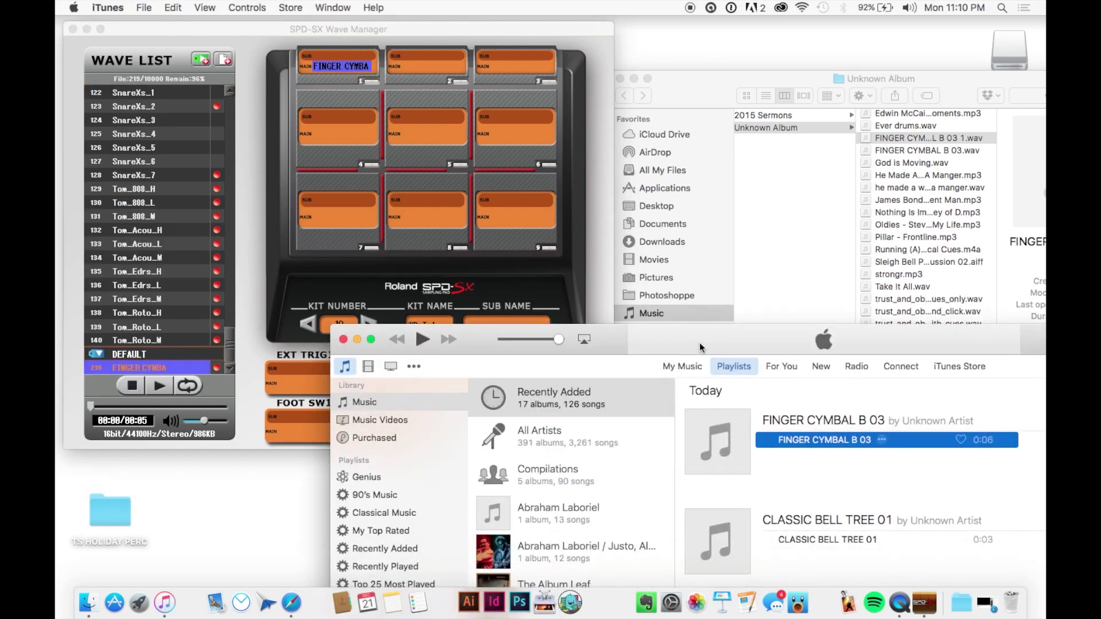
pyautogui.rightClick(807, 537)
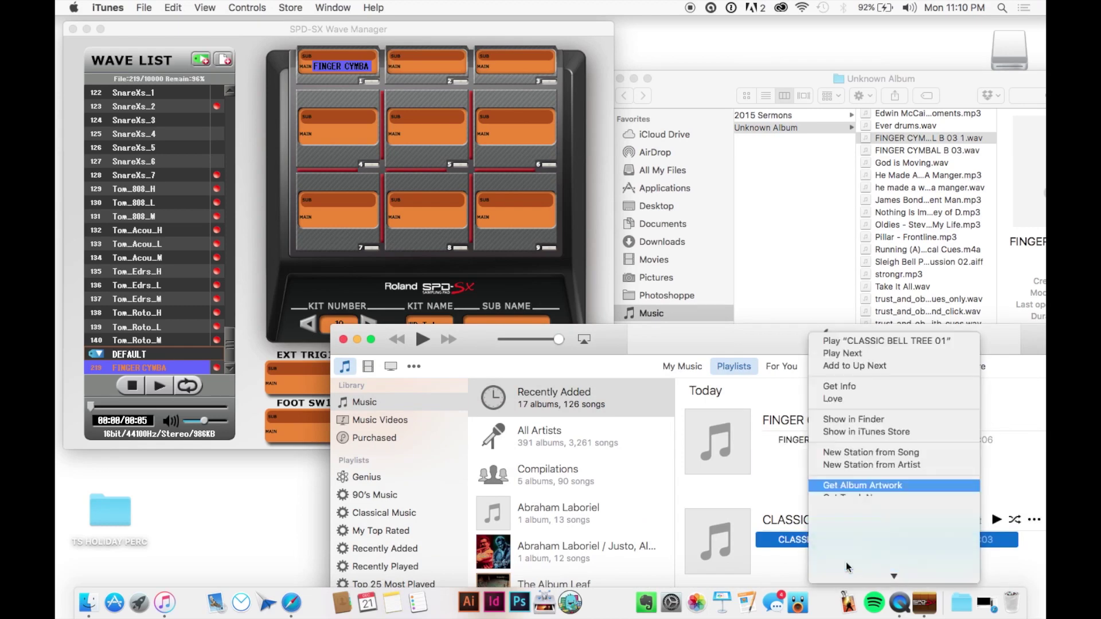
pyautogui.click(915, 361)
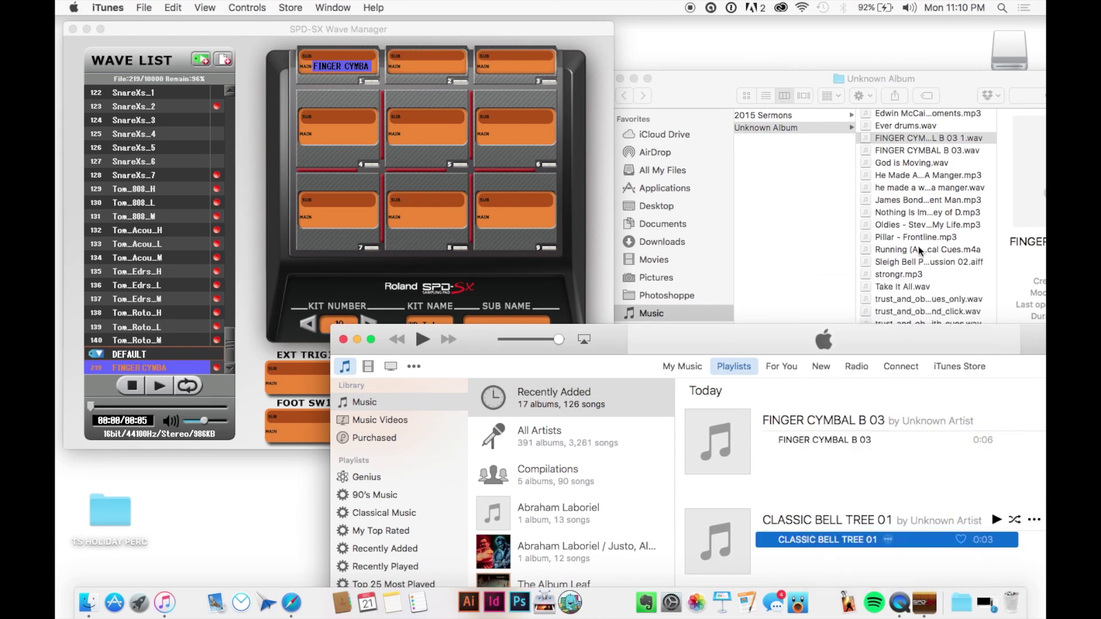
pyautogui.moveTo(869, 114); pyautogui.dragTo(423, 67)
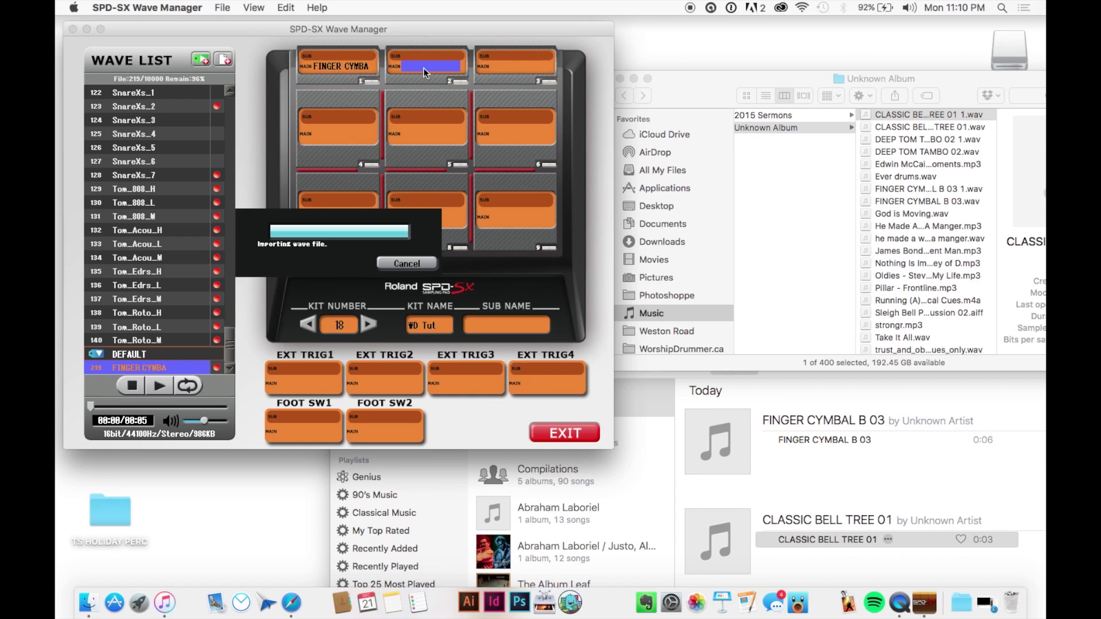
# Step: Reveal the DEEP TOM TAMBO 02 WAV in Finder and load it onto pad 3
pyautogui.rightClick(808, 474)
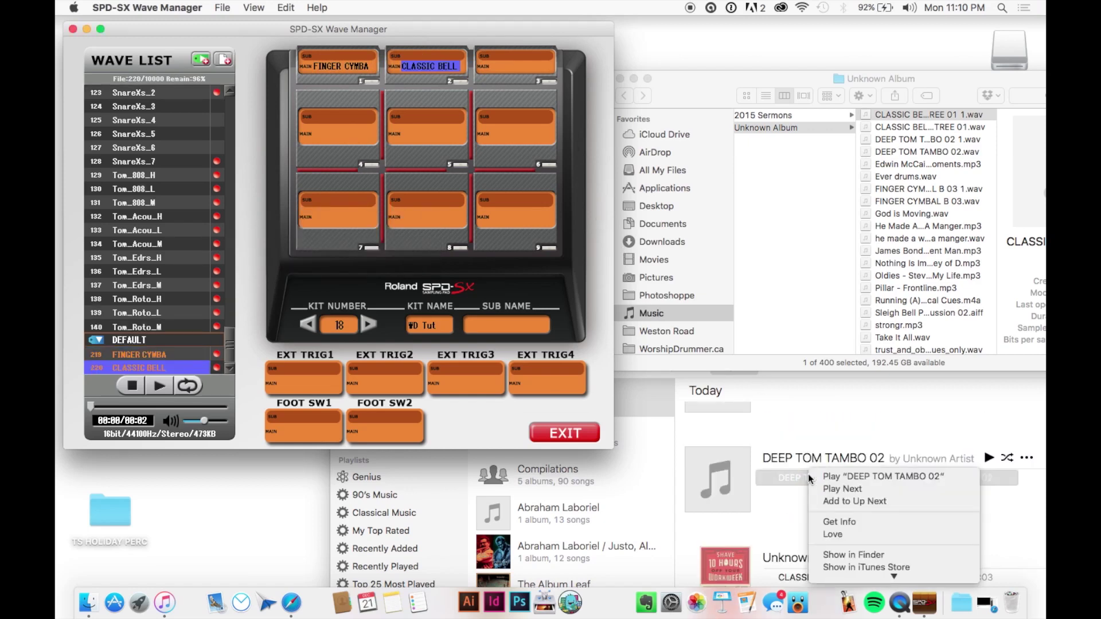
pyautogui.scroll(-3, 848, 507)
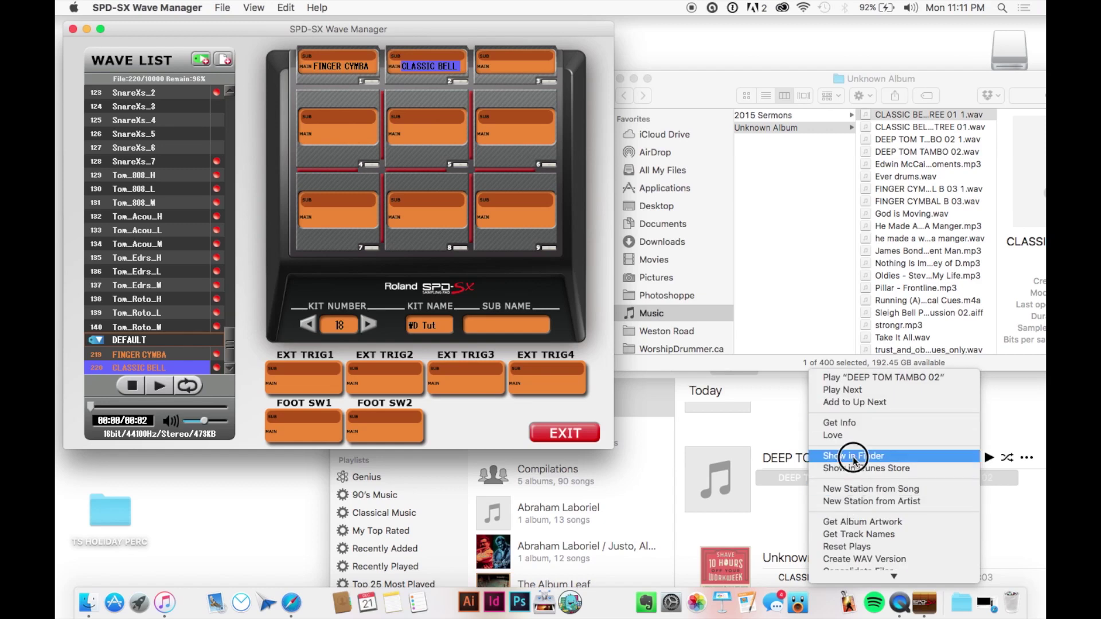
pyautogui.click(914, 456)
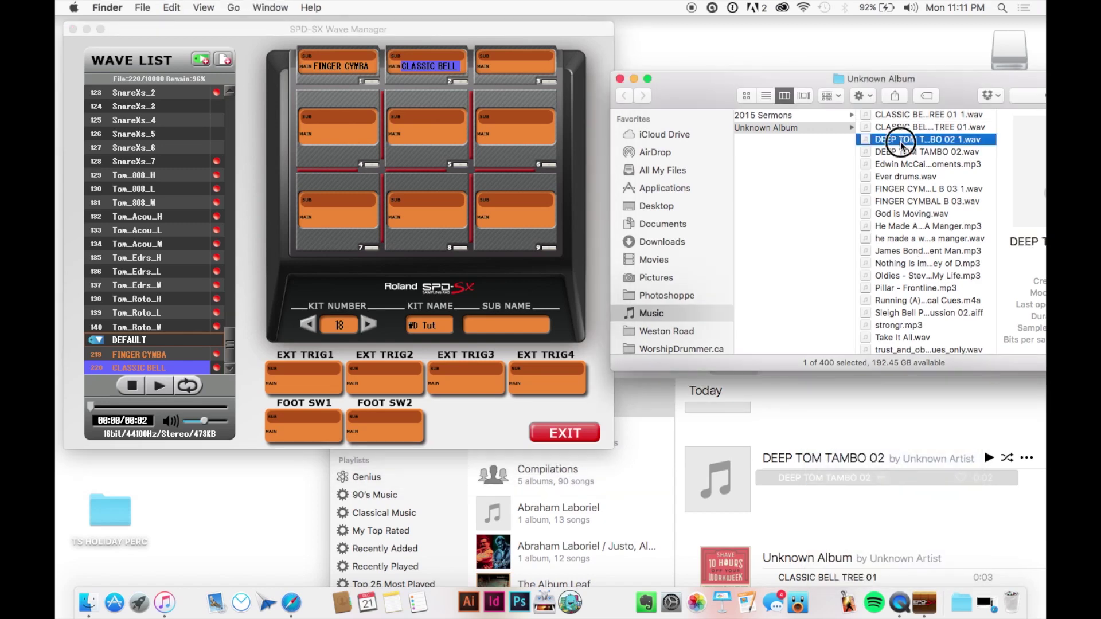
pyautogui.moveTo(906, 140); pyautogui.dragTo(501, 67)
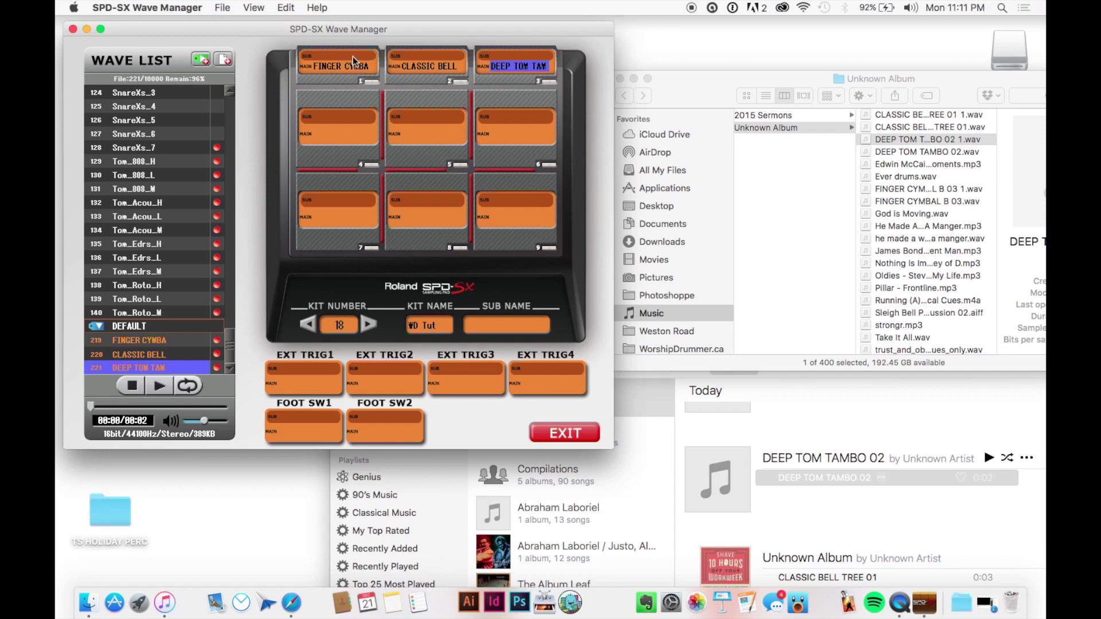
# Step: Move FINGER CYMBA, CLASSIC BELL and DEEP TOM TAM to pads 4, 5 and 6, then exit and confirm disconnect
pyautogui.moveTo(343, 65); pyautogui.dragTo(339, 129)
pyautogui.moveTo(414, 65); pyautogui.dragTo(415, 136)
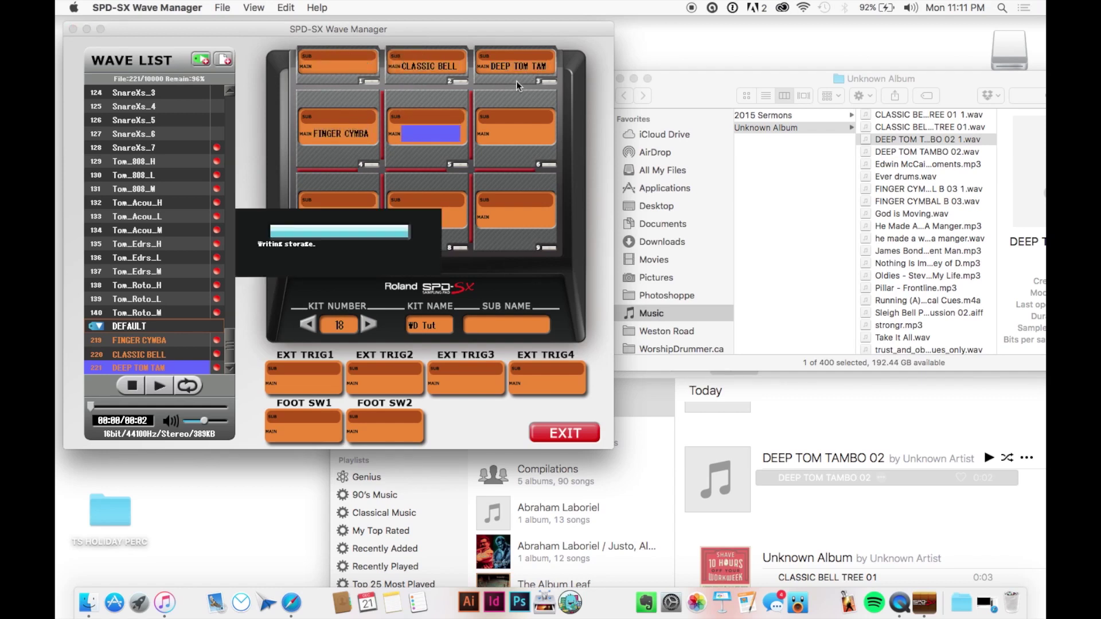
pyautogui.moveTo(515, 67); pyautogui.dragTo(510, 139)
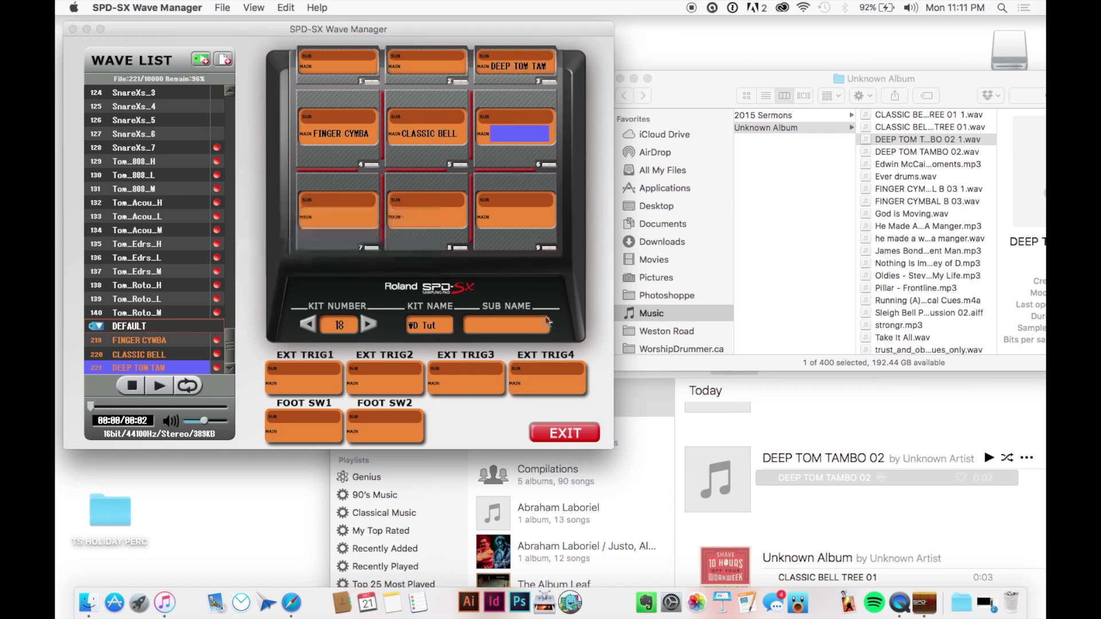
pyautogui.click(563, 435)
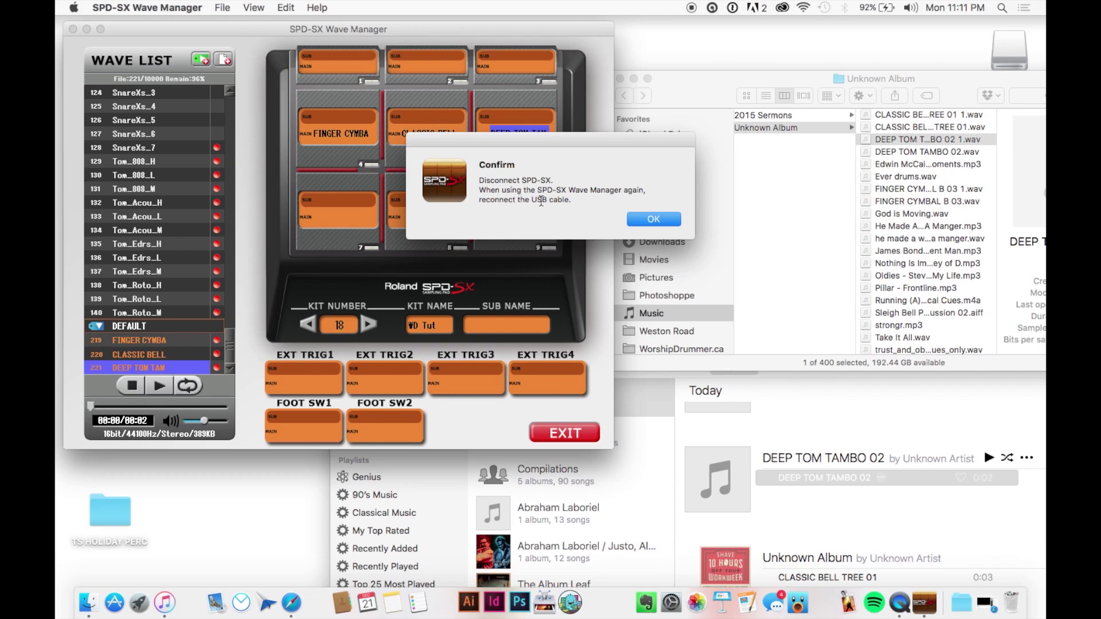
pyautogui.click(650, 219)
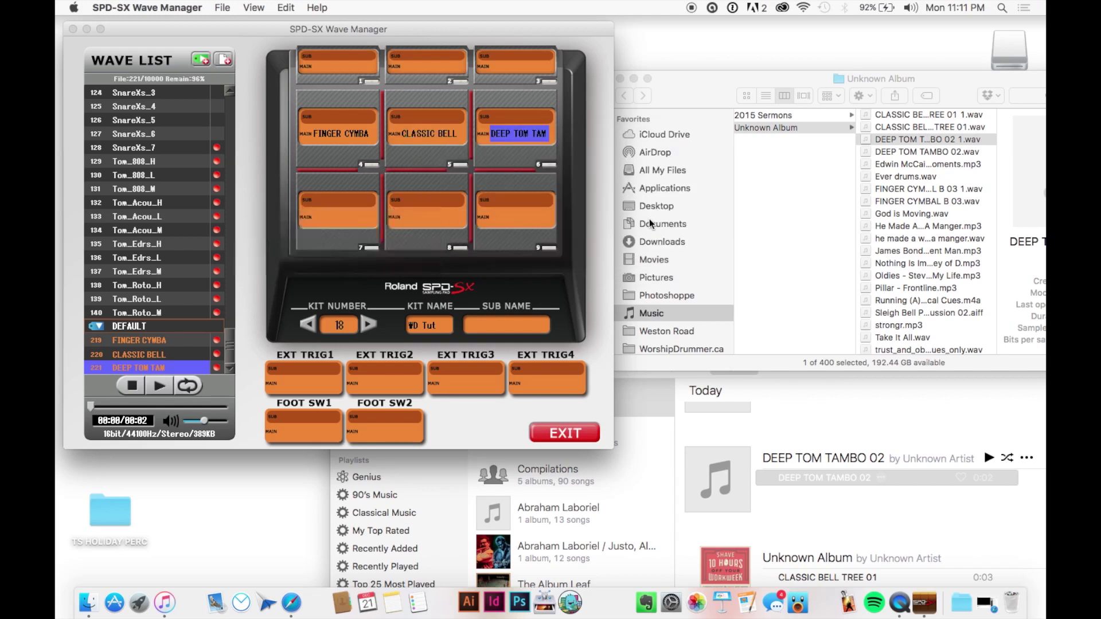